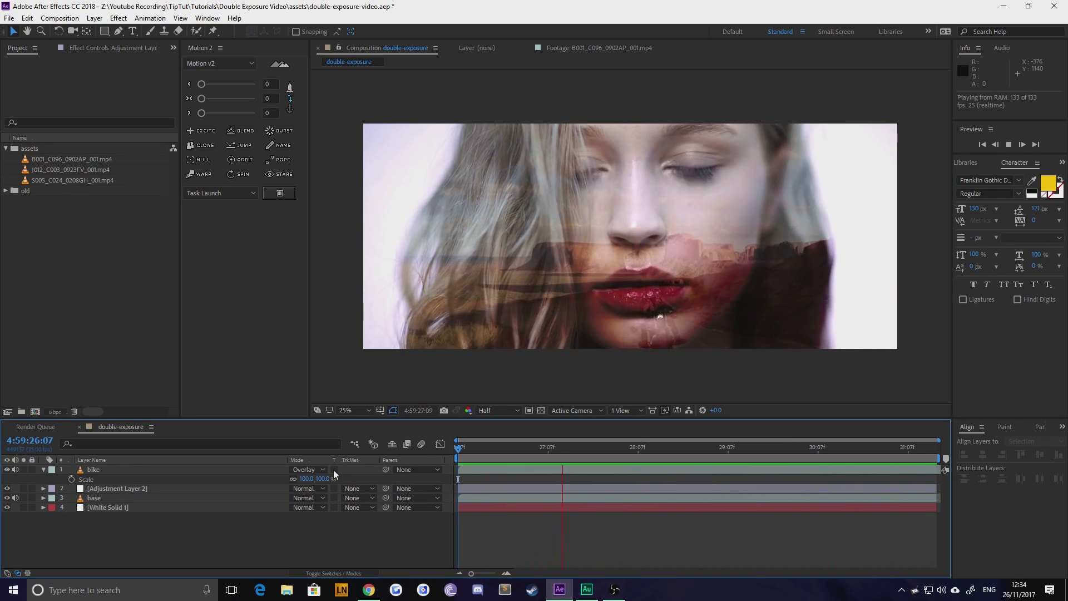
Stop the preview and view the portrait and desert motorbike clips in the Footage viewer
{"action": "key", "text": "space"}
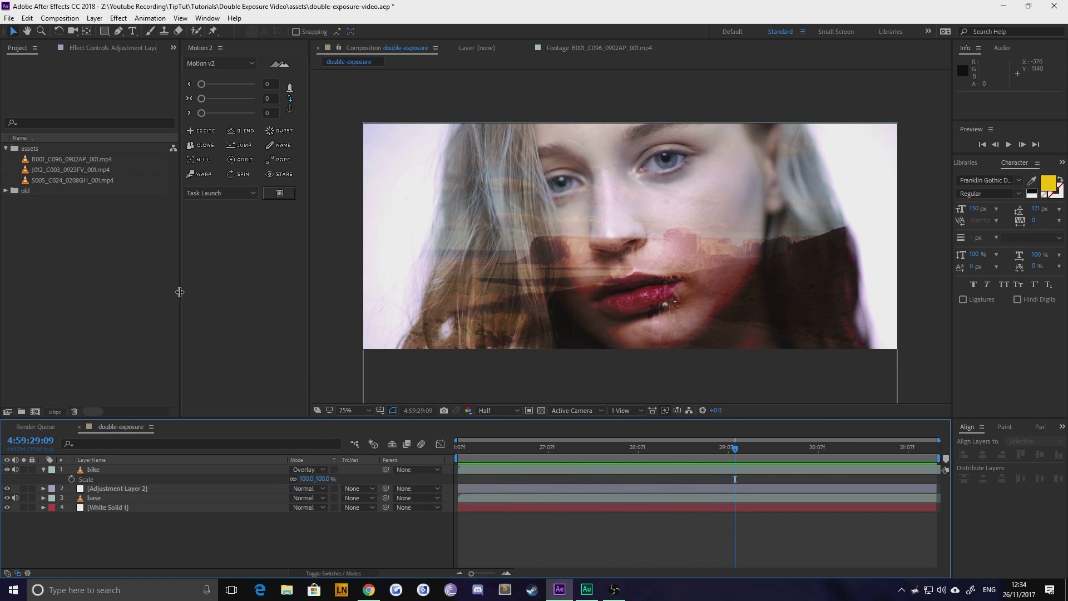
{"action": "left_click", "coordinate": [33, 159]}
{"action": "double_click", "coordinate": [25, 162]}
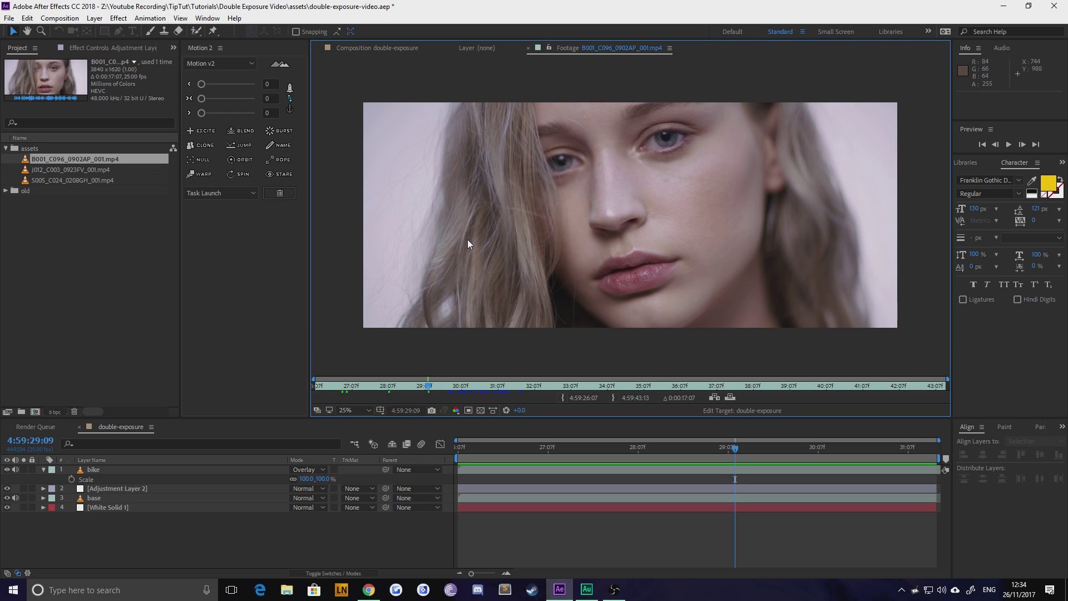
{"action": "double_click", "coordinate": [27, 170]}
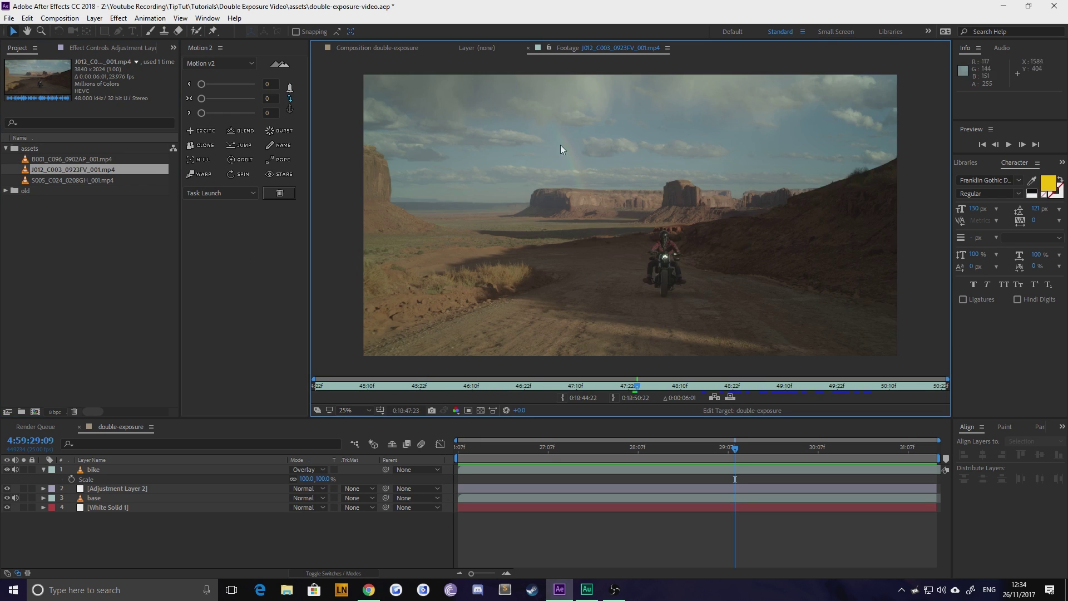
Reopen the portrait clip B001_C096_0902AP_001.mp4 as source footage and leave it selected
{"action": "left_click", "coordinate": [26, 160]}
{"action": "double_click", "coordinate": [26, 162]}
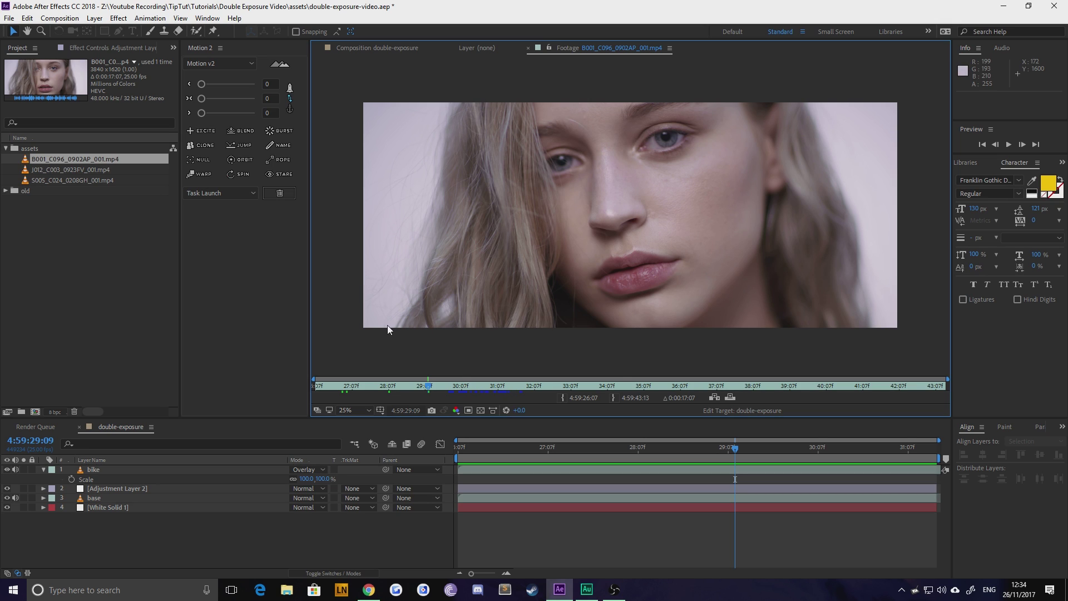
{"action": "left_click", "coordinate": [71, 219]}
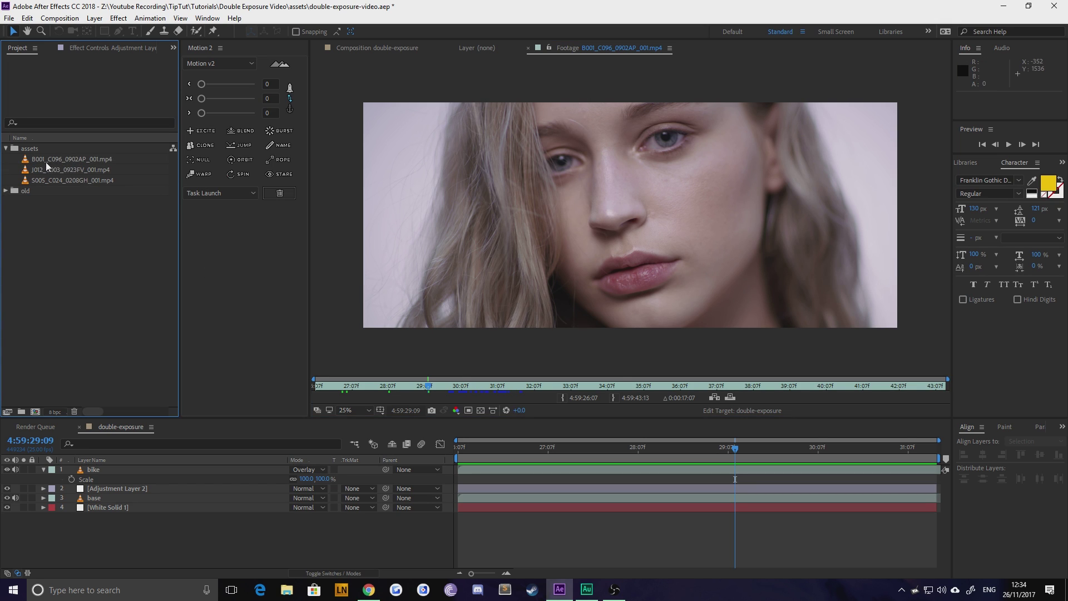
{"action": "left_click", "coordinate": [46, 161]}
Create a composition from B001_C096_0902AP_001.mp4 via New Comp from Selection
{"action": "right_click", "coordinate": [41, 161]}
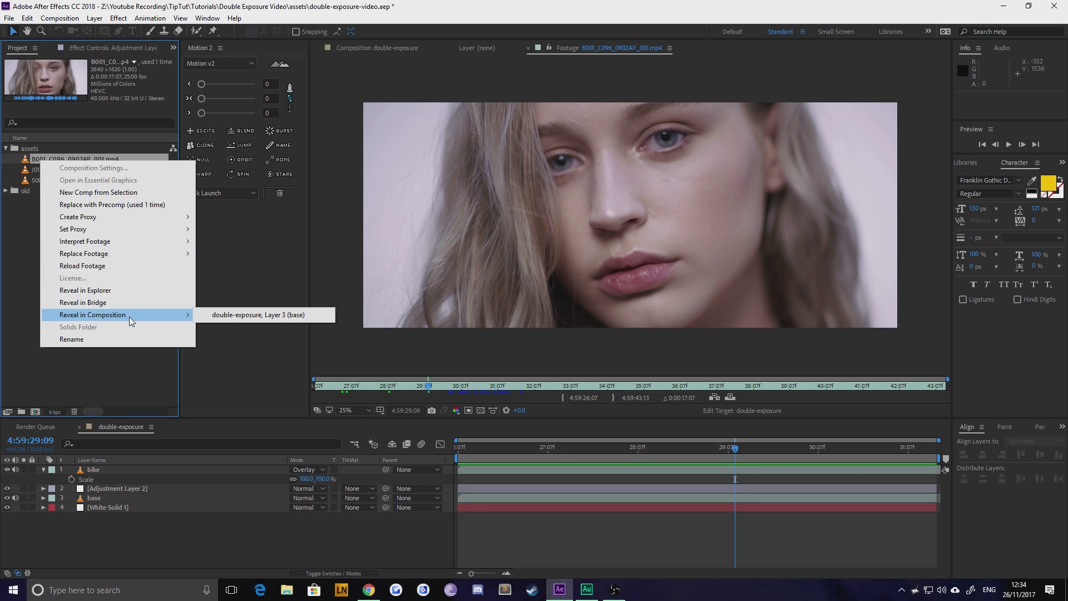
{"action": "left_click", "coordinate": [95, 192]}
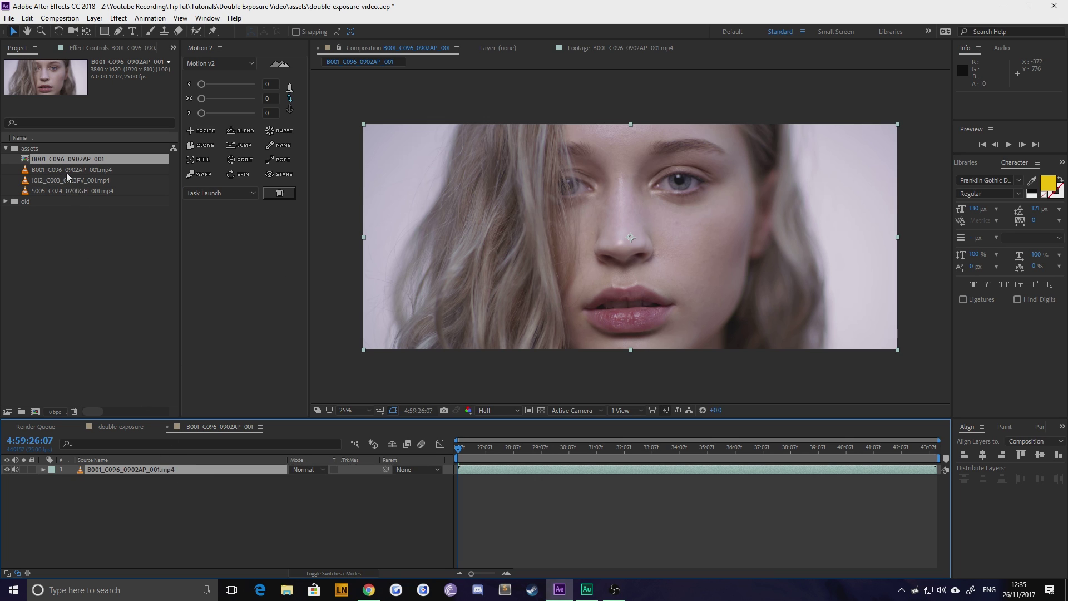
Add the desert bike clip as a layer and trim the composition to a work area ending near 32:05
{"action": "left_click_drag", "start_coordinate": [65, 178], "coordinate": [107, 474]}
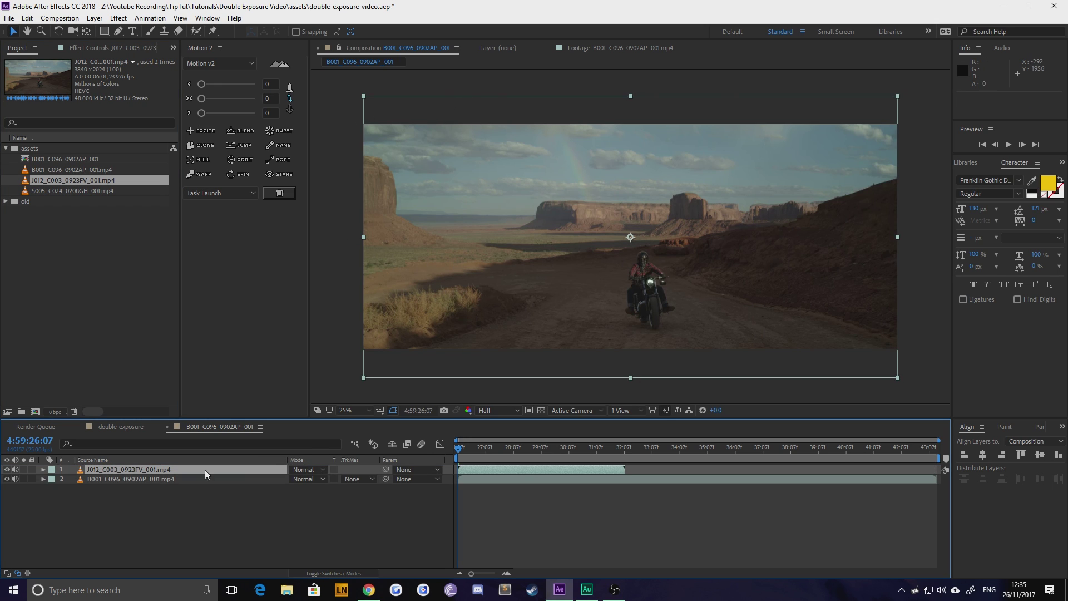
{"action": "left_click", "coordinate": [623, 449]}
{"action": "key", "text": "n"}
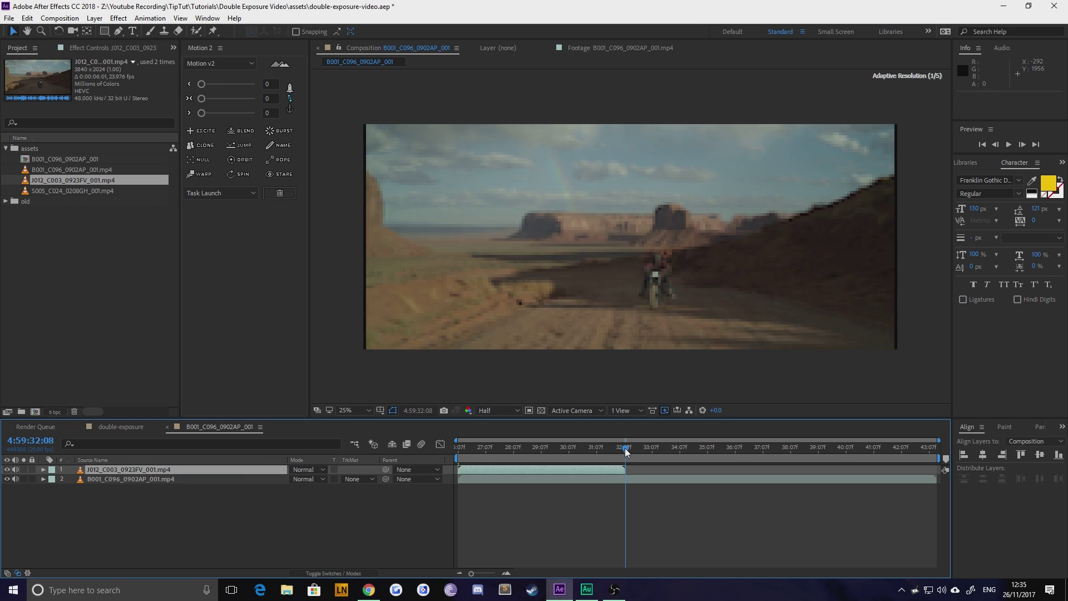
{"action": "right_click", "coordinate": [608, 457]}
{"action": "left_click", "coordinate": [617, 490]}
Hide the desert bike layer and select the portrait layer
{"action": "left_click", "coordinate": [326, 328]}
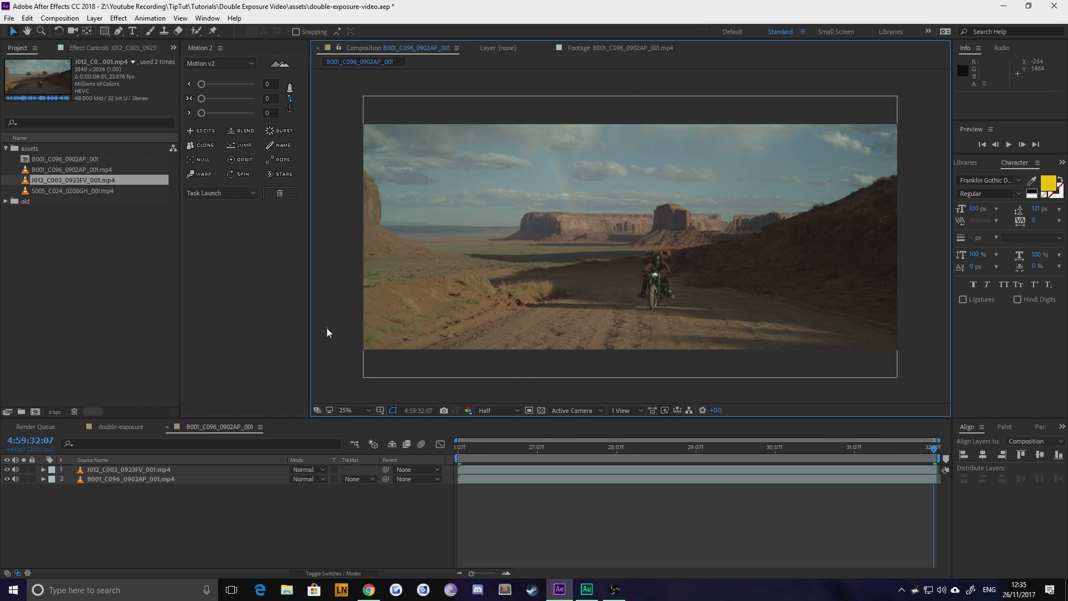
{"action": "left_click", "coordinate": [129, 529]}
{"action": "left_click", "coordinate": [7, 469]}
{"action": "left_click", "coordinate": [106, 480]}
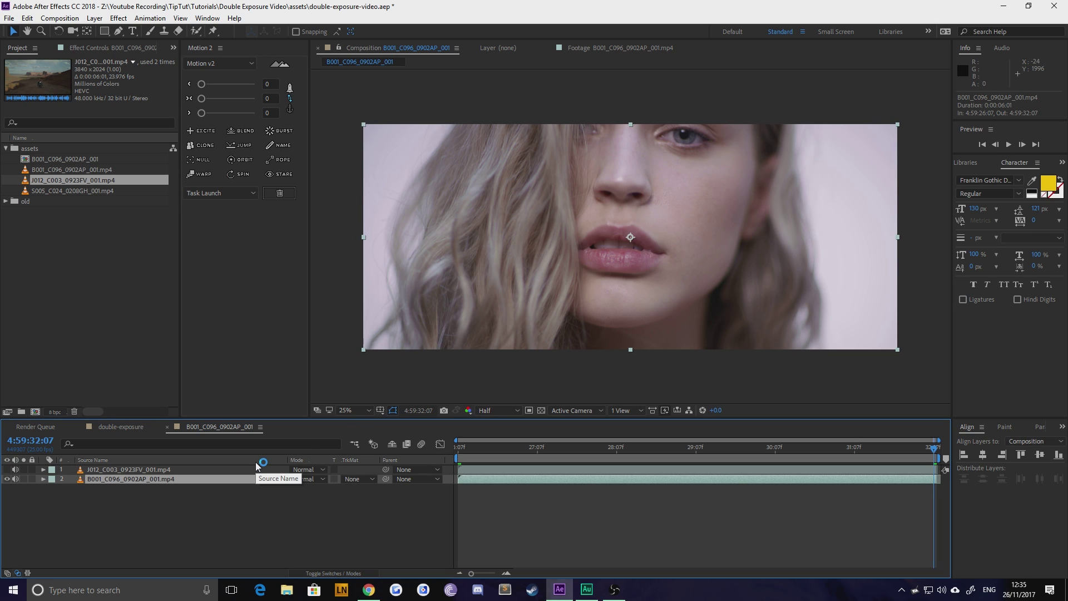
Apply the Levels effect to the portrait layer through the quick effect search
{"action": "key", "text": "ctrl+space"}
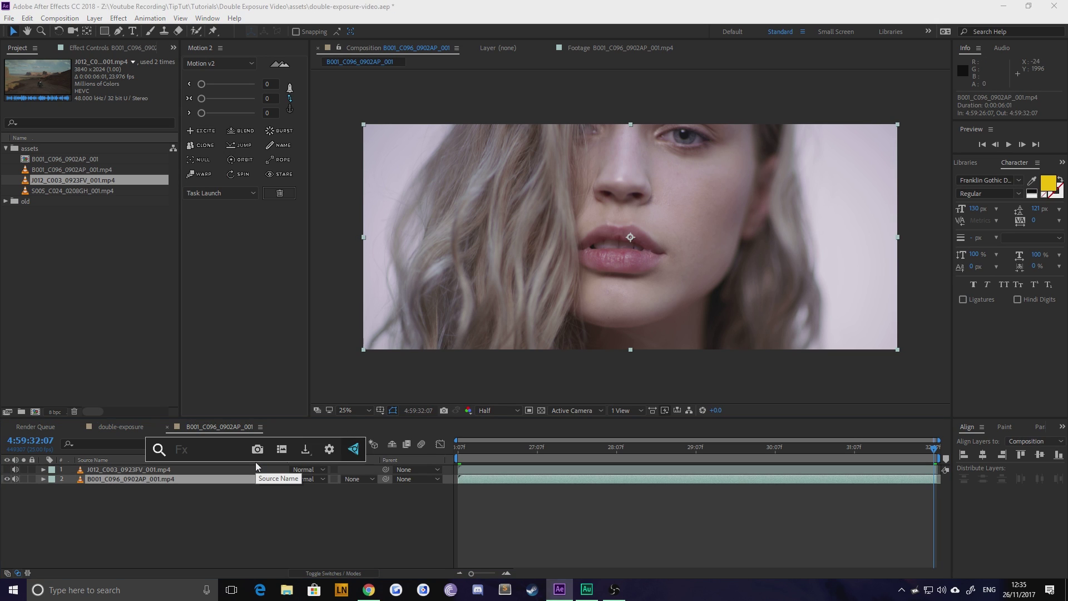
{"action": "type", "text": "levels"}
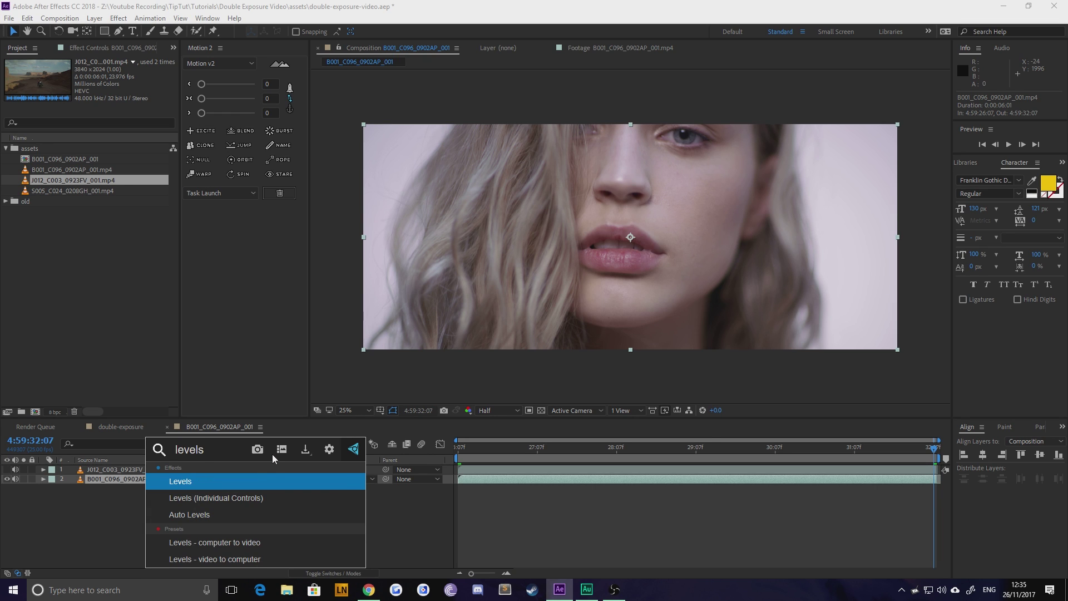
{"action": "left_click", "coordinate": [190, 482]}
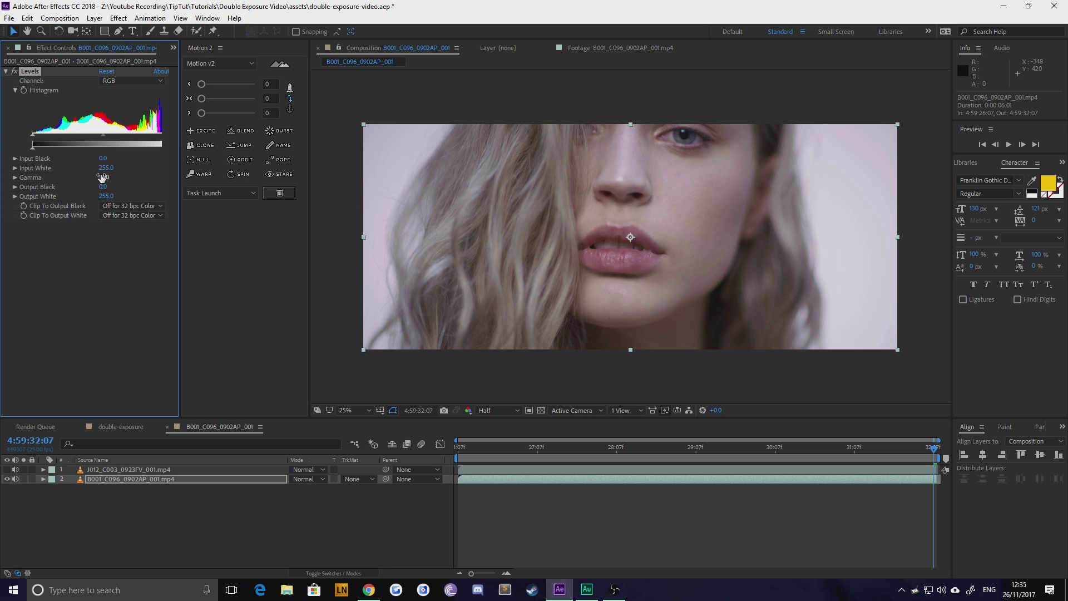
Set Levels Input White to 190.0 and lower Output White to about 232.1
{"action": "left_click_drag", "start_coordinate": [104, 173], "coordinate": [83, 173]}
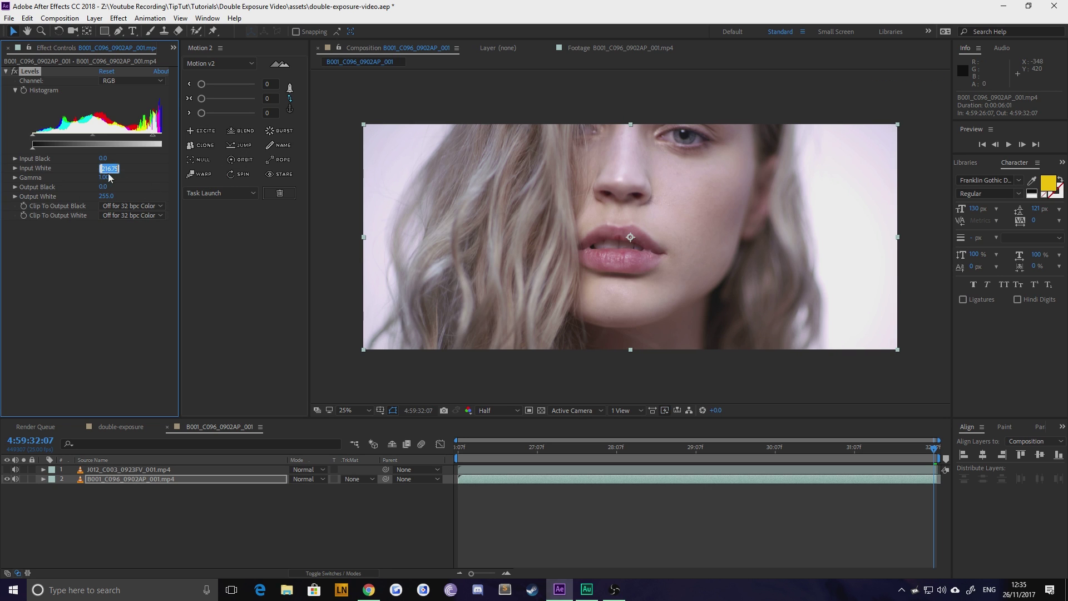
{"action": "left_click", "coordinate": [109, 184]}
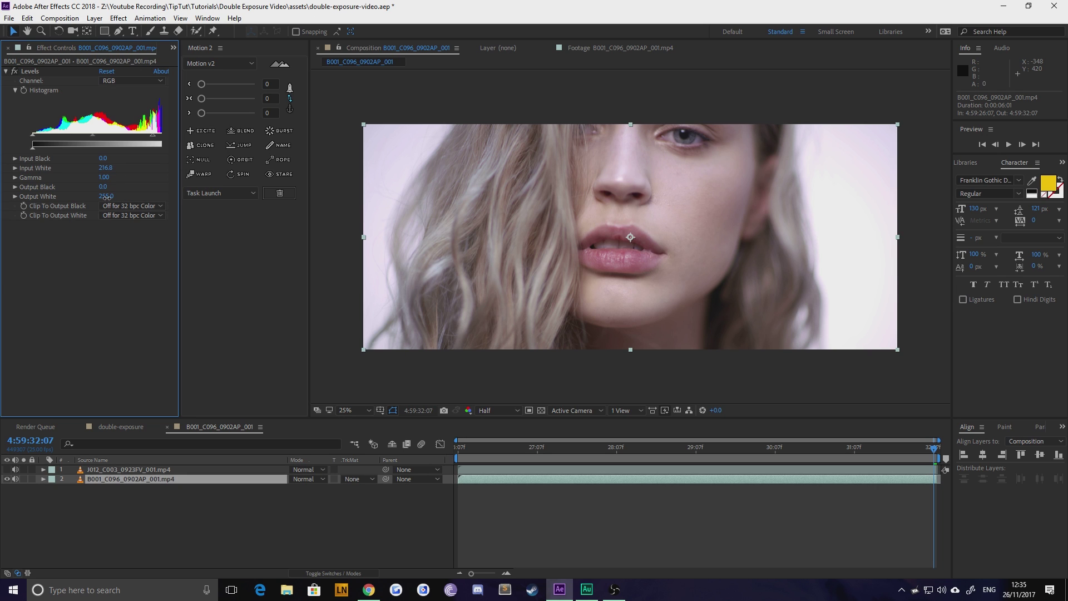
{"action": "left_click_drag", "start_coordinate": [105, 197], "coordinate": [108, 168]}
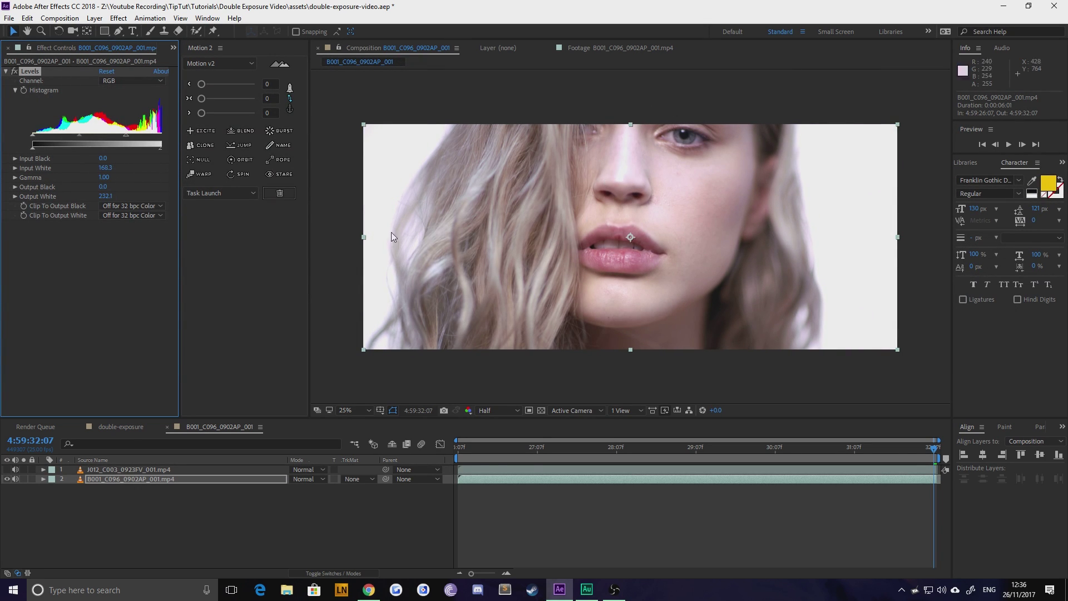
{"action": "left_click", "coordinate": [106, 167]}
{"action": "type", "text": "180"}
{"action": "key", "text": "Return"}
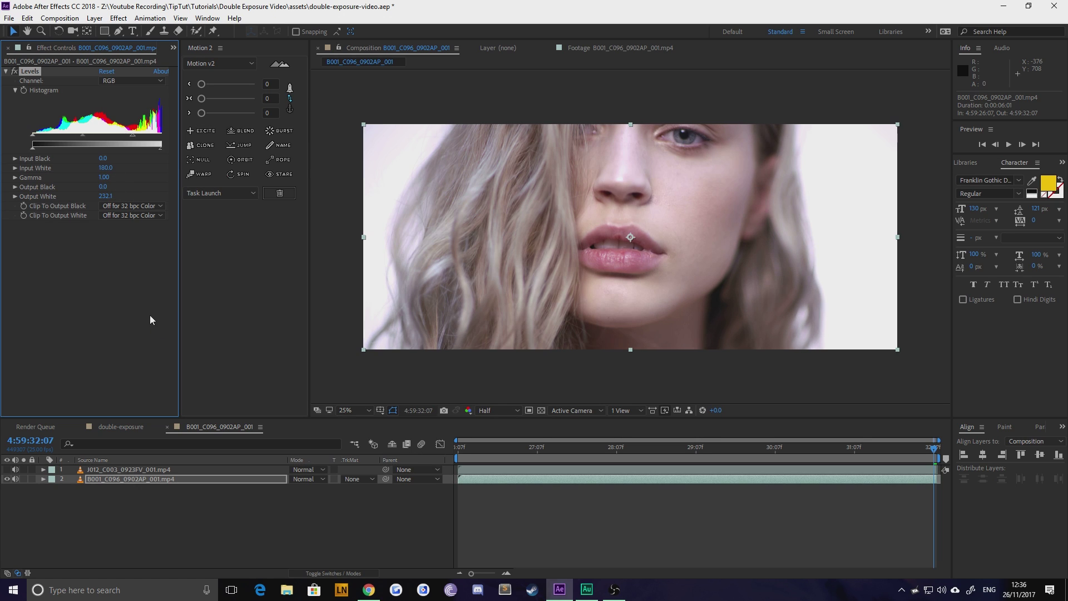
{"action": "left_click", "coordinate": [105, 168]}
{"action": "type", "text": "190"}
{"action": "key", "text": "Return"}
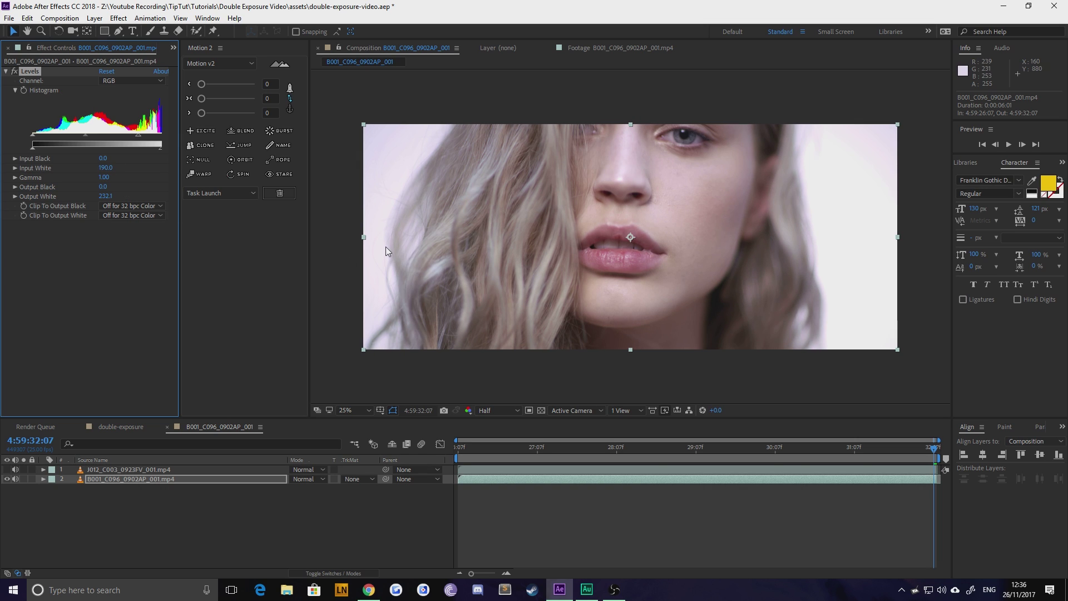
{"action": "left_click", "coordinate": [333, 261]}
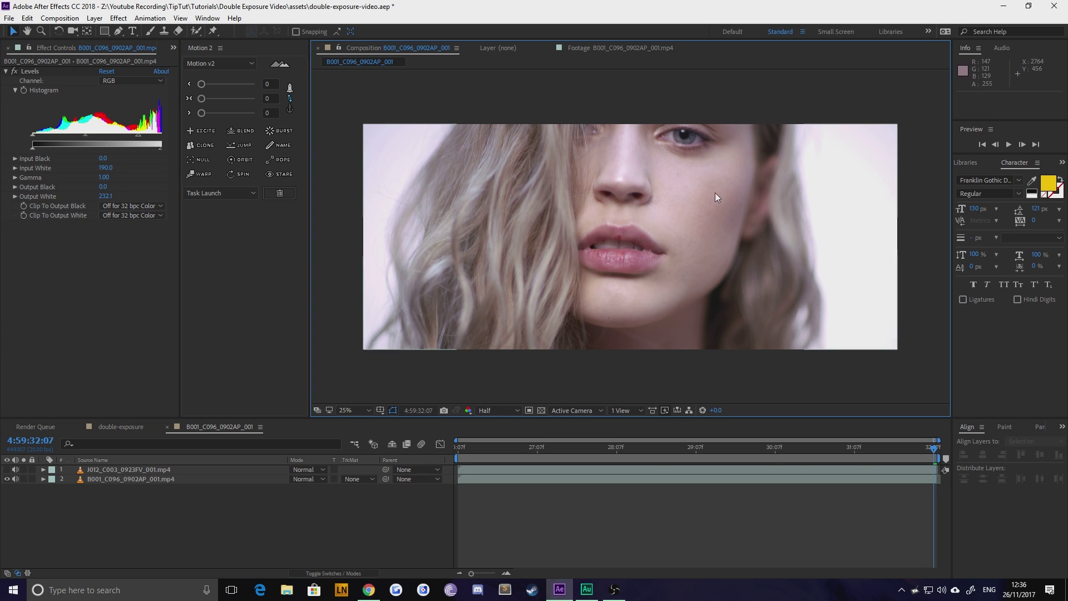
Duplicate the portrait layer and apply Black & White to the copy
{"action": "left_click", "coordinate": [89, 479]}
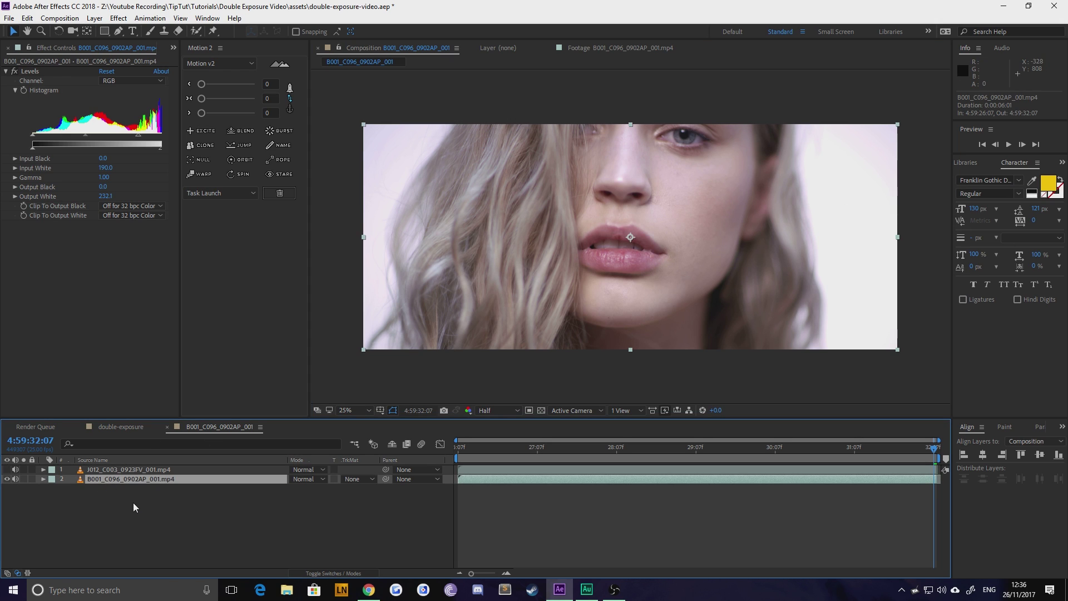
{"action": "key", "text": "ctrl+d"}
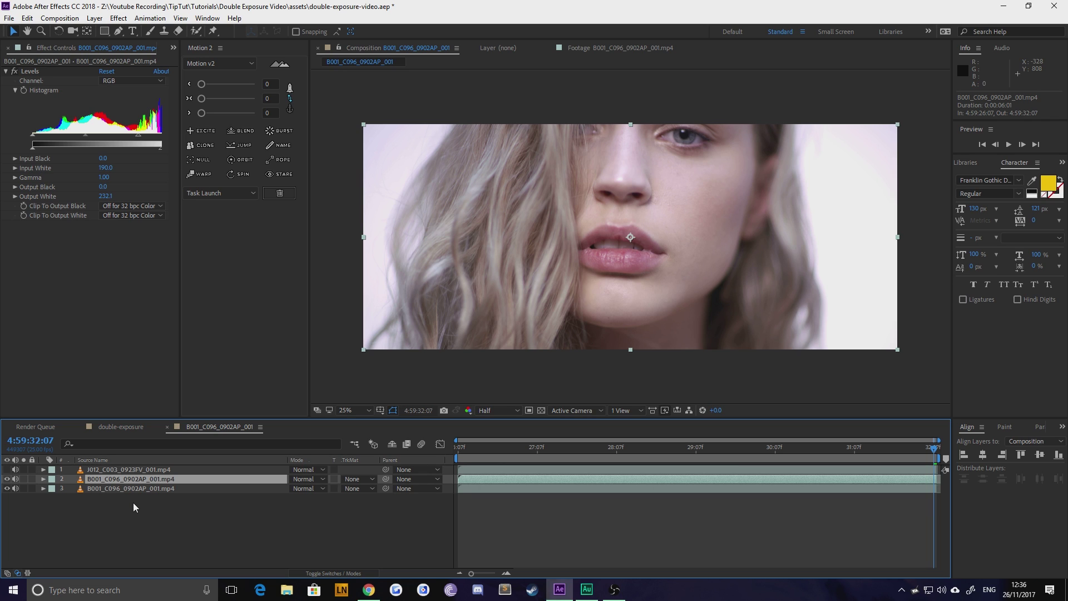
{"action": "key", "text": "ctrl+space"}
{"action": "type", "text": "black"}
{"action": "key", "text": "Return"}
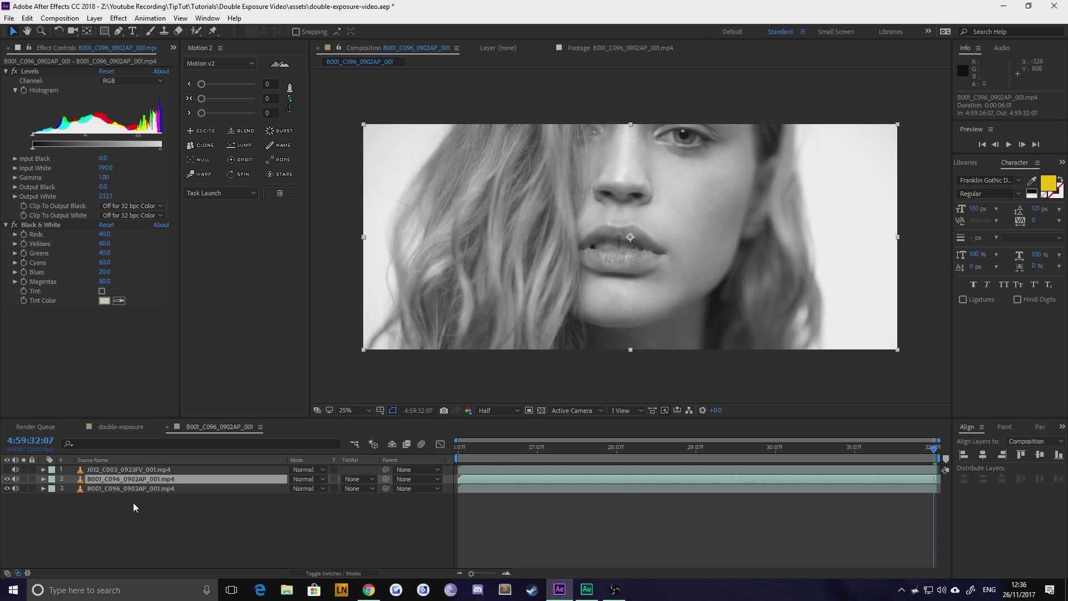
Add Curves and shape an S-curve to boost the grayscale portrait's contrast
{"action": "key", "text": "ctrl+space"}
{"action": "type", "text": "curve"}
{"action": "key", "text": "Return"}
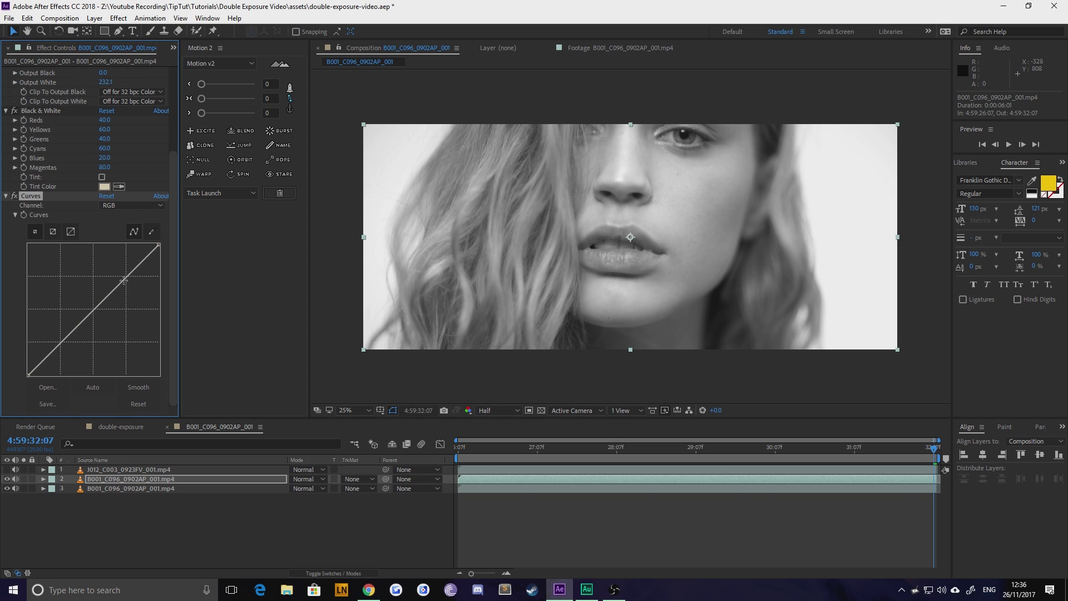
{"action": "left_click_drag", "start_coordinate": [123, 281], "coordinate": [120, 276]}
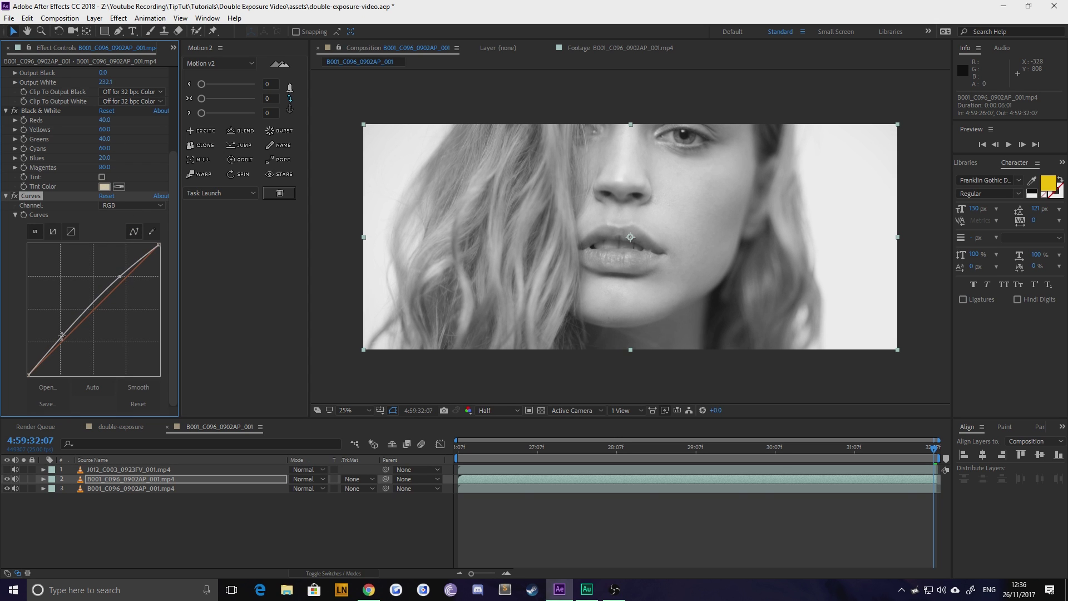
{"action": "left_click_drag", "start_coordinate": [62, 336], "coordinate": [68, 341]}
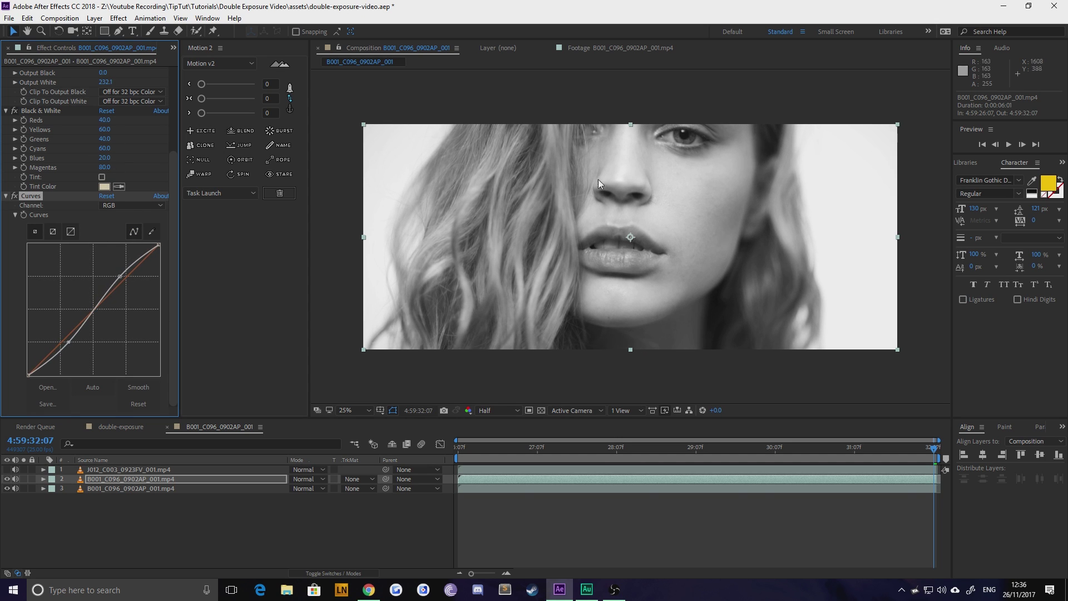
{"action": "left_click", "coordinate": [66, 345]}
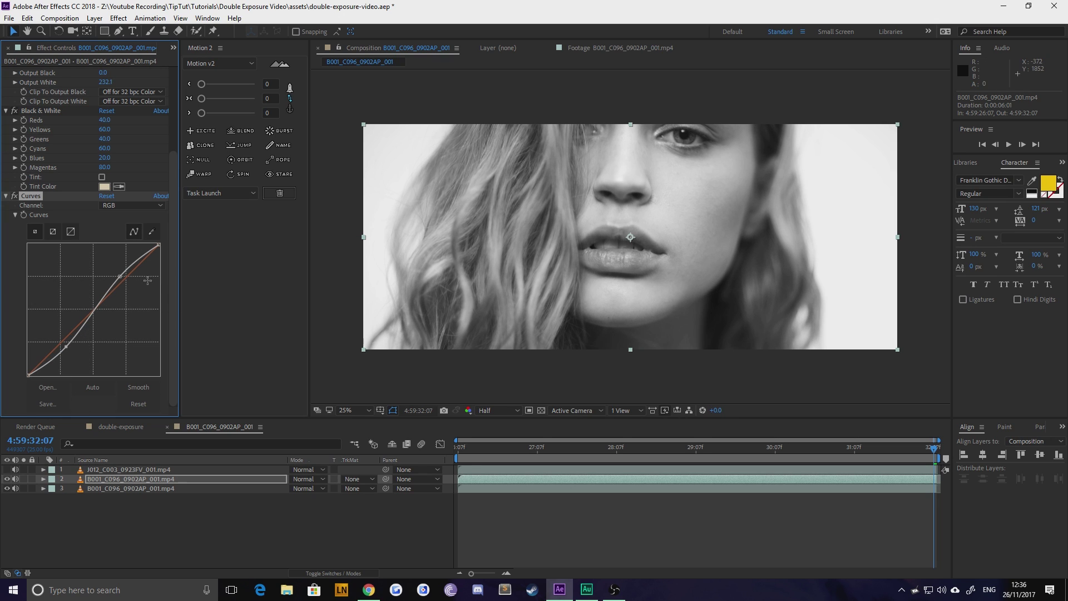
{"action": "left_click", "coordinate": [120, 274]}
{"action": "left_click_drag", "start_coordinate": [65, 348], "coordinate": [62, 348]}
Set the black-and-white layer to Overlay and rename the bottom layer 'base'
{"action": "left_click", "coordinate": [312, 479]}
{"action": "left_click", "coordinate": [347, 298]}
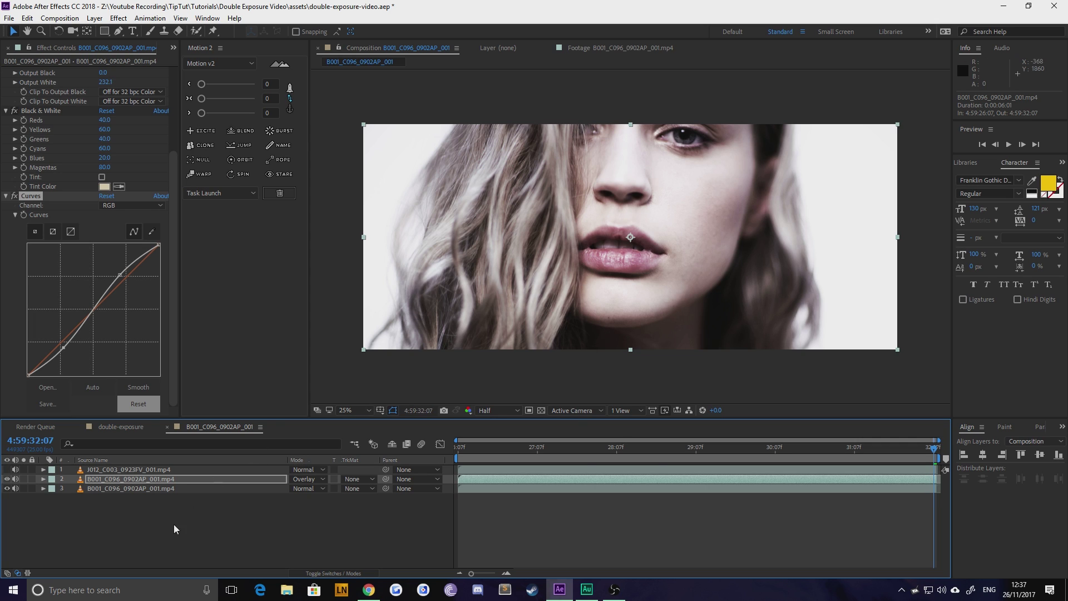
{"action": "left_click", "coordinate": [105, 489]}
{"action": "key", "text": "Return"}
{"action": "type", "text": "base"}
{"action": "key", "text": "Return"}
Rename the middle layer 'b&w' and the top layer 'footage', then make footage visible
{"action": "key", "text": "ctrl+Up"}
{"action": "key", "text": "Return"}
{"action": "type", "text": "b&"}
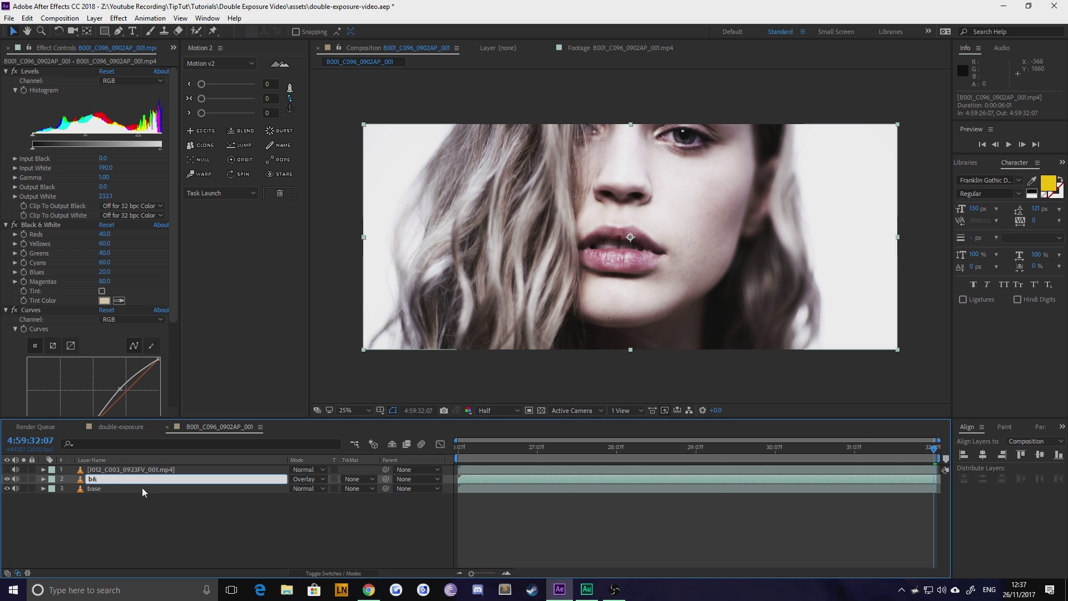
{"action": "type", "text": "w"}
{"action": "key", "text": "Return"}
{"action": "left_click", "coordinate": [145, 469]}
{"action": "key", "text": "Return"}
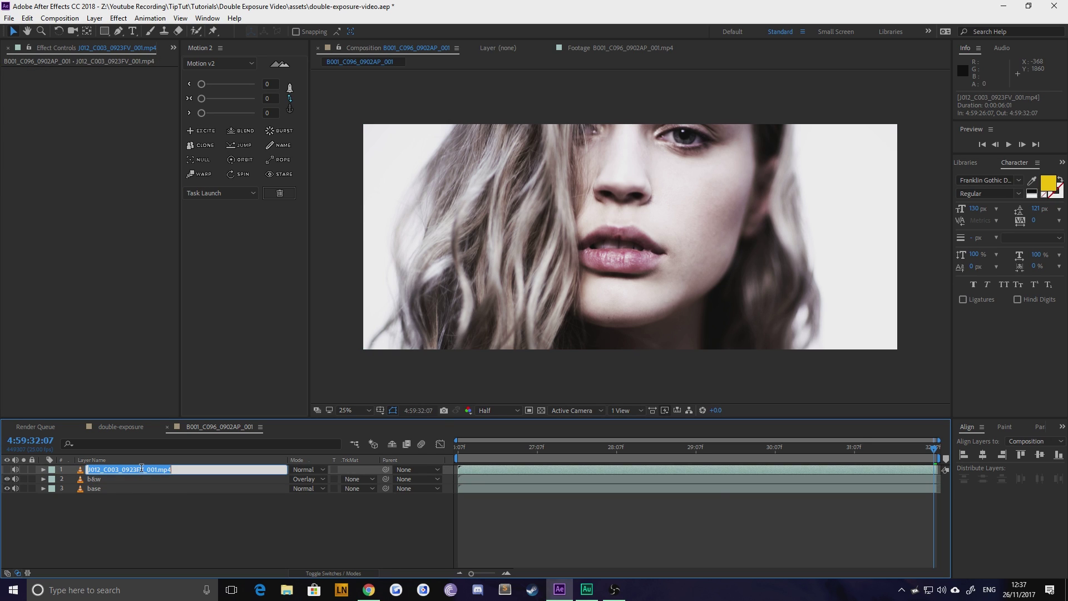
{"action": "type", "text": "footage"}
{"action": "key", "text": "Return"}
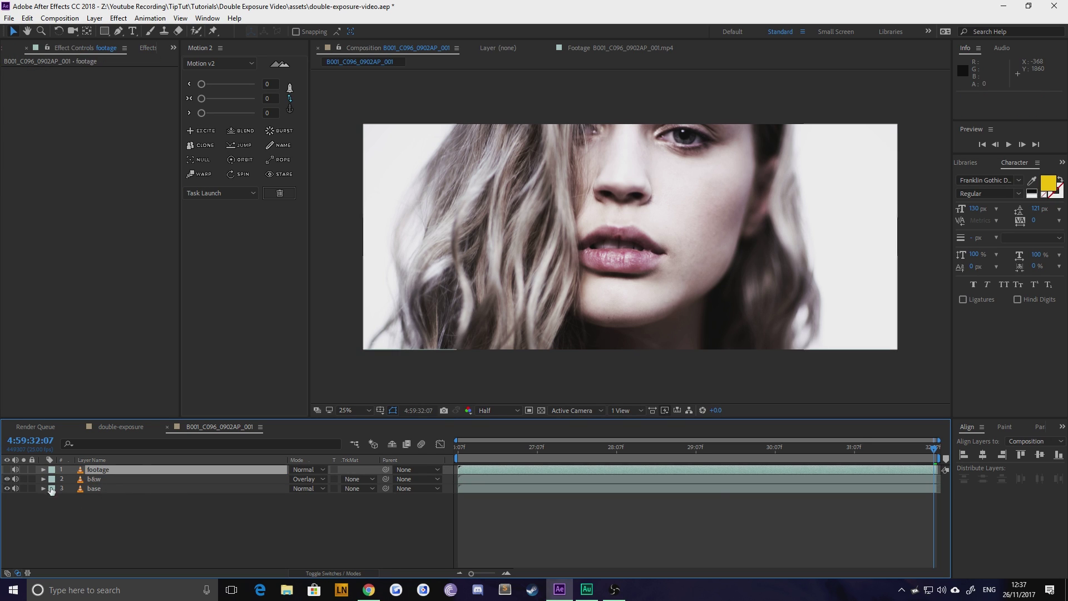
{"action": "left_click", "coordinate": [7, 470]}
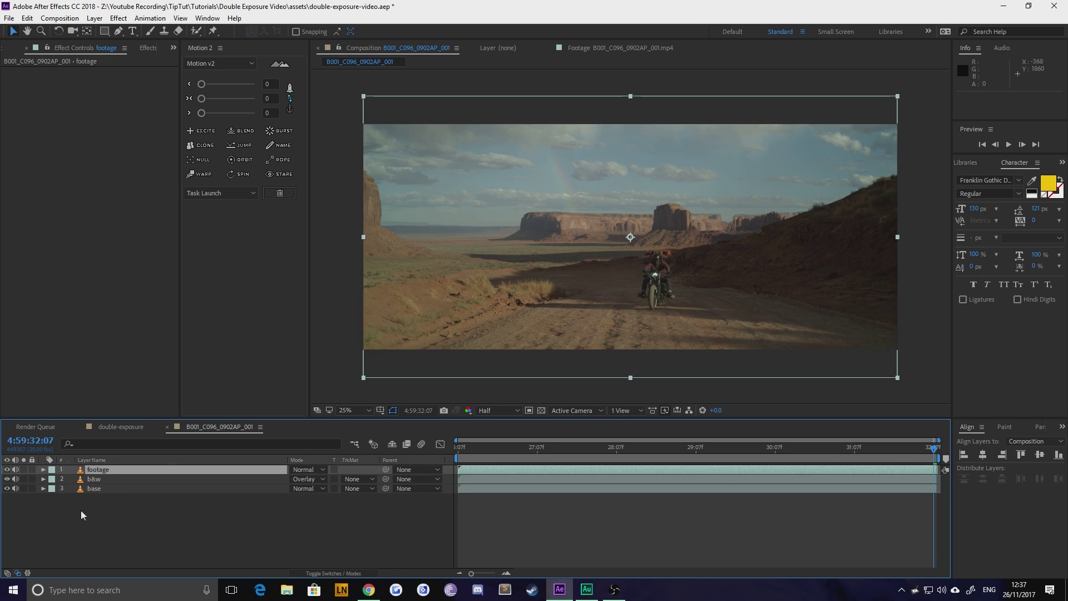
{"action": "left_click", "coordinate": [95, 479]}
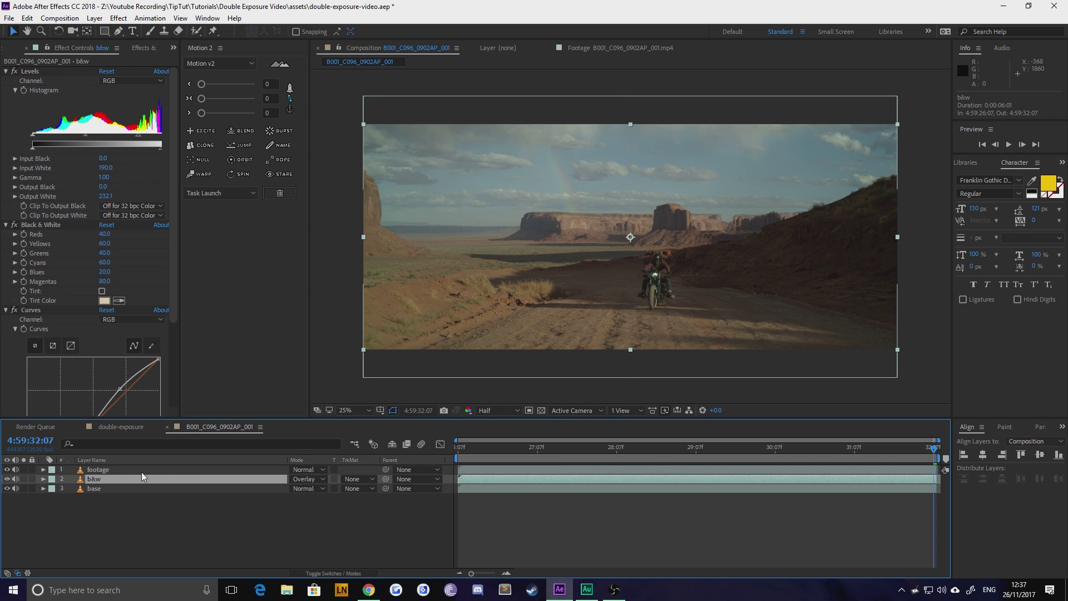
Set the footage layer's blending mode to Screen
{"action": "left_click", "coordinate": [98, 470]}
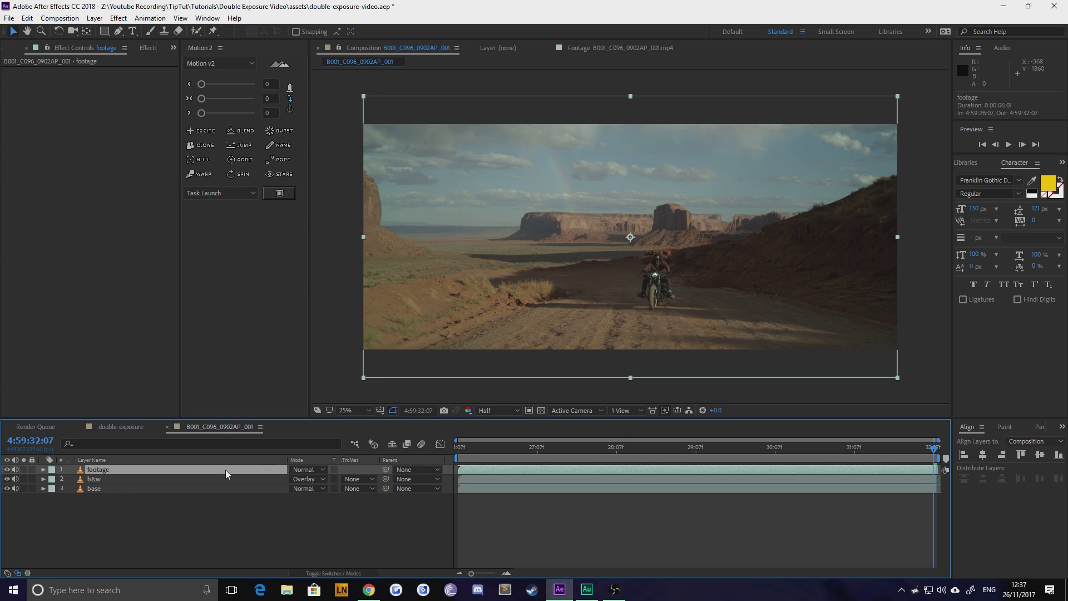
{"action": "left_click", "coordinate": [305, 469]}
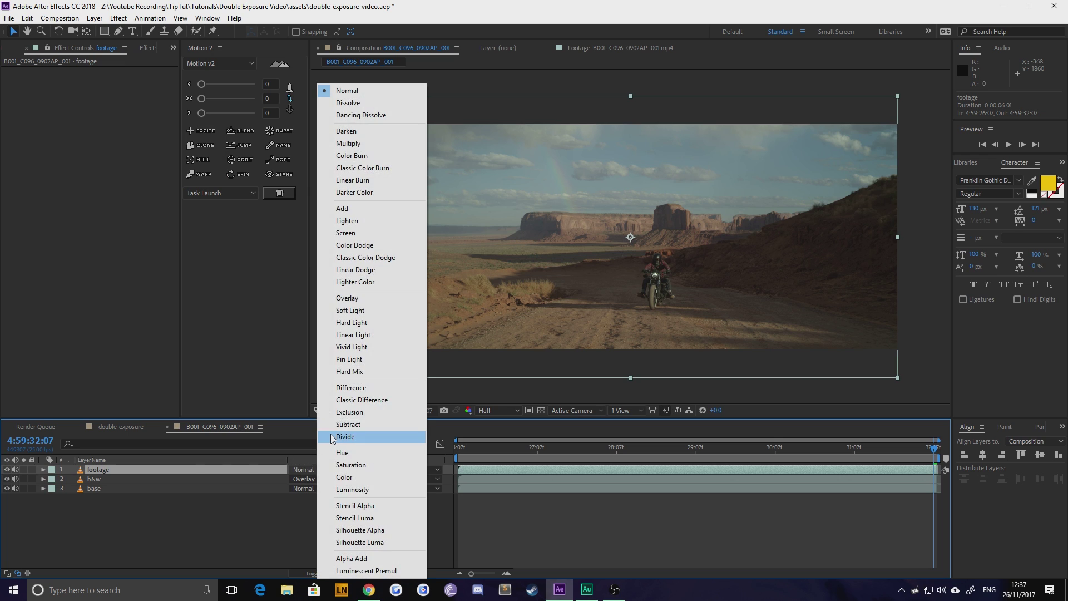
{"action": "left_click", "coordinate": [346, 234]}
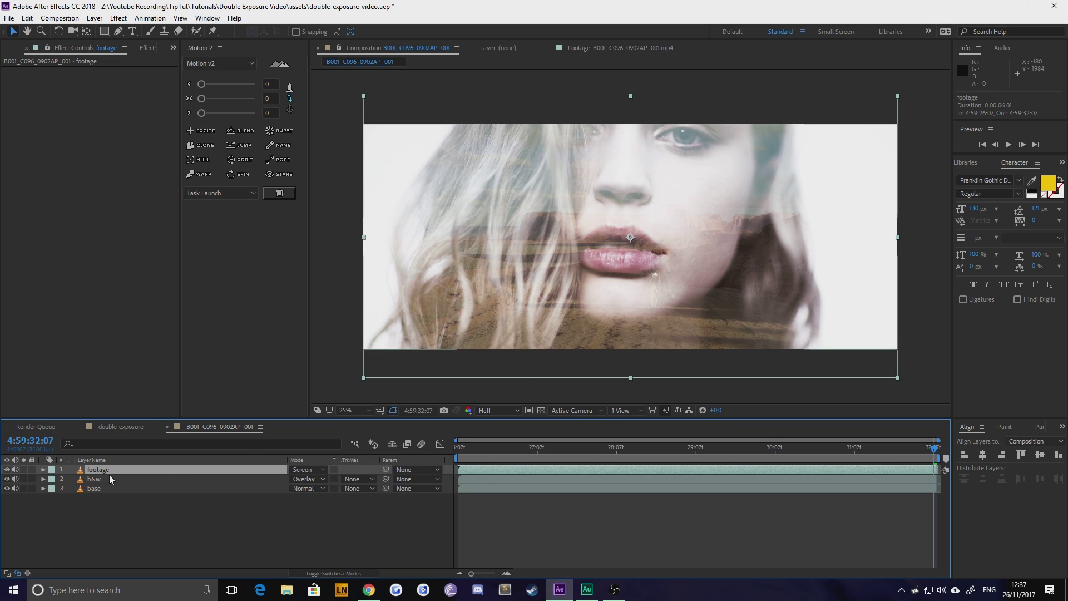
Delete the Levels effect from the b&w layer and collapse its Black & White settings
{"action": "left_click", "coordinate": [95, 480]}
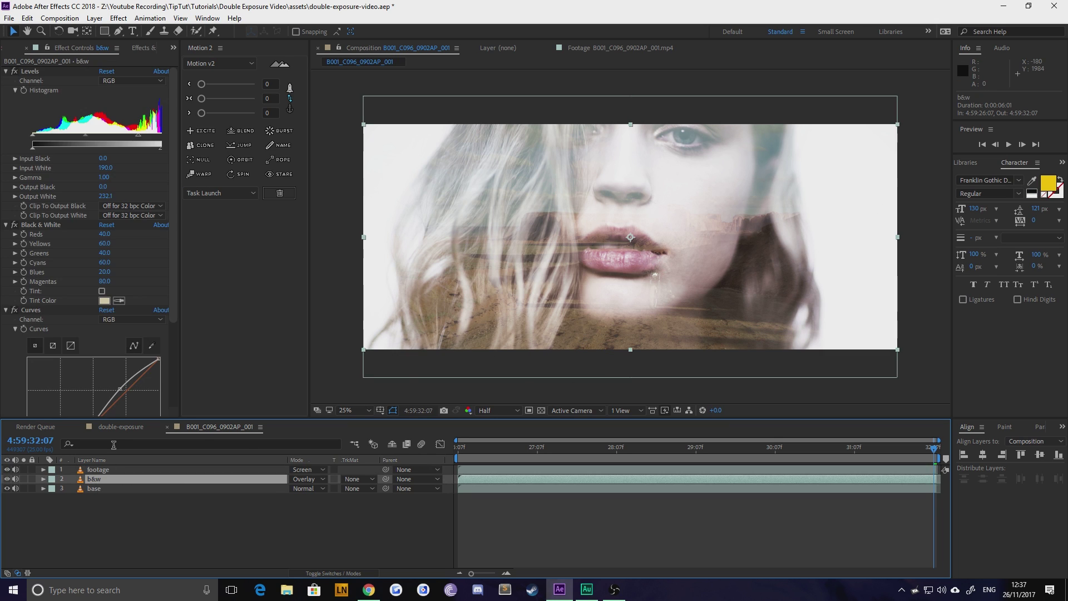
{"action": "left_click", "coordinate": [35, 71]}
{"action": "key", "text": "Delete"}
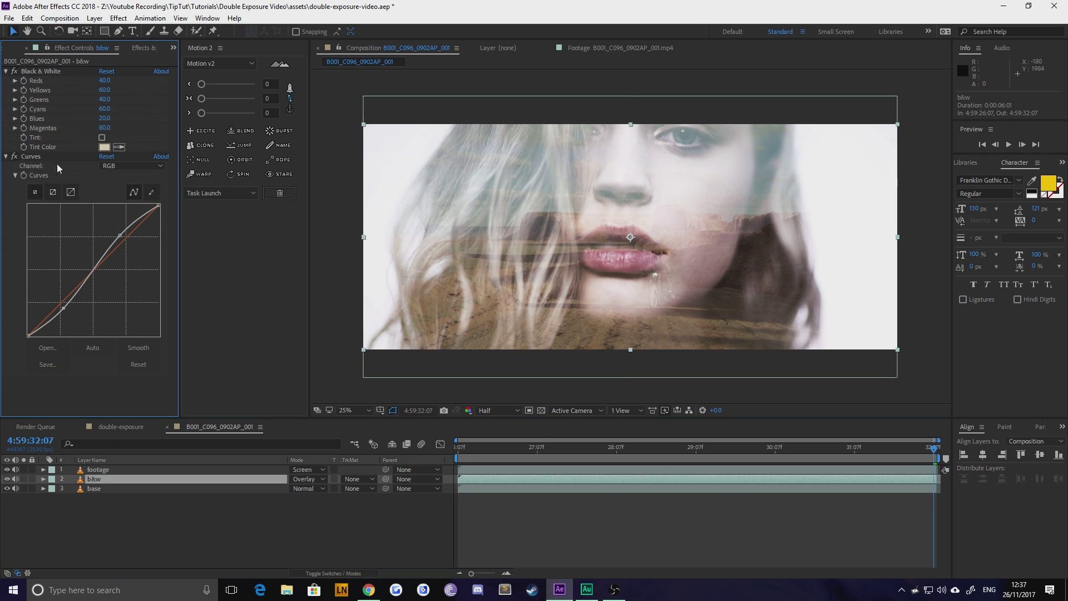
{"action": "left_click", "coordinate": [6, 72]}
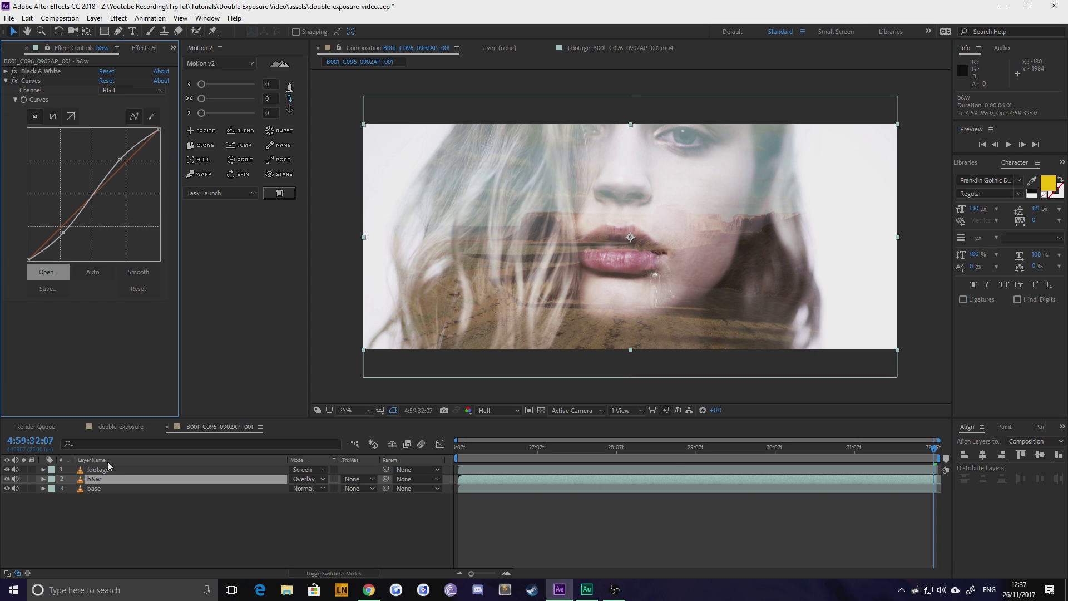
Adjust Input White and Output White on the base layer's Levels
{"action": "left_click", "coordinate": [91, 489]}
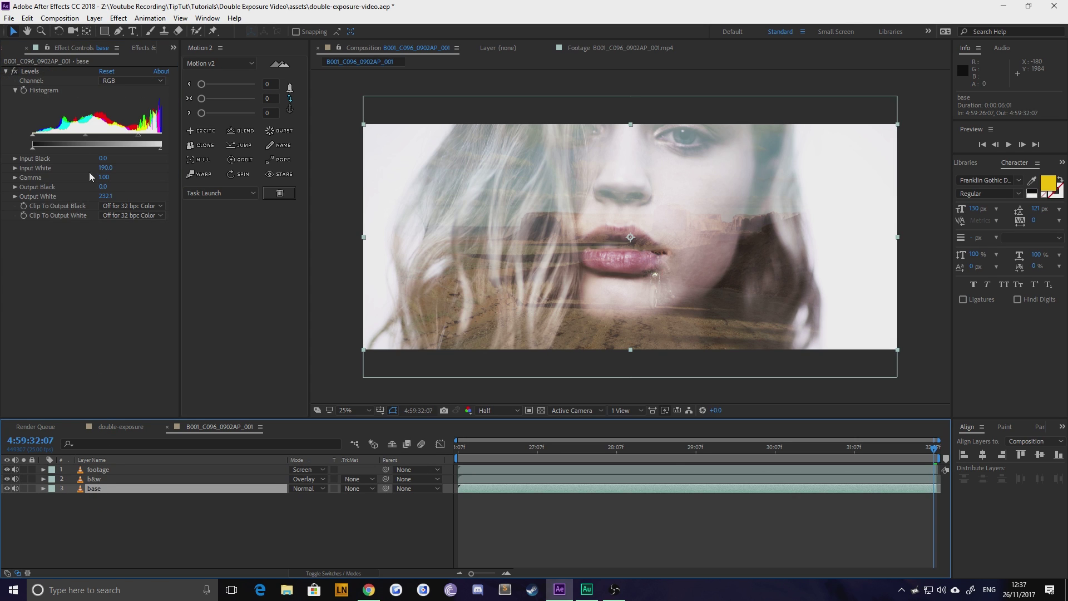
{"action": "left_click_drag", "start_coordinate": [106, 169], "coordinate": [107, 169]}
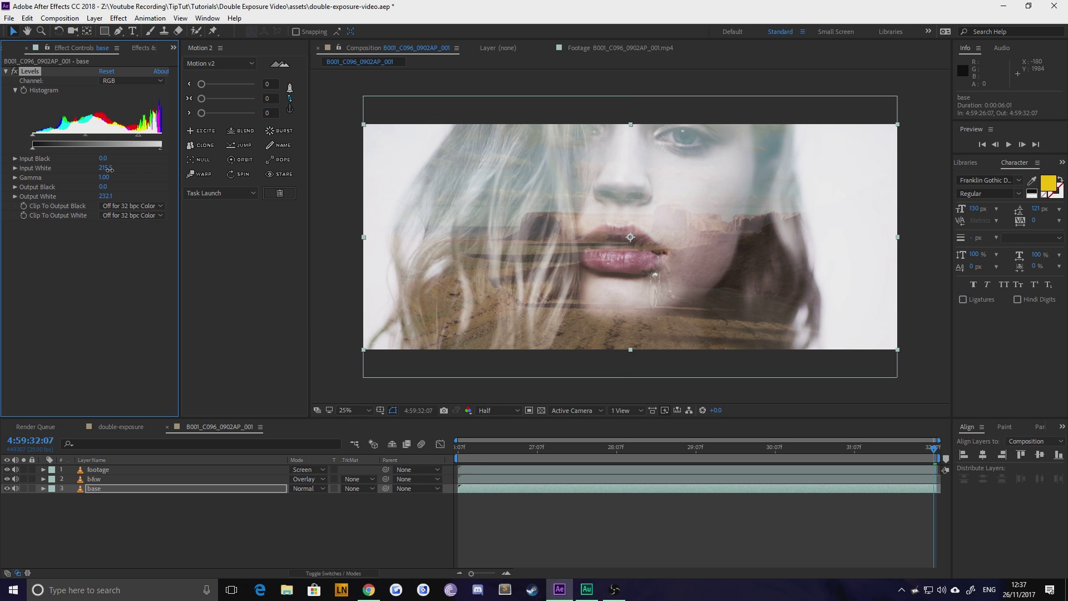
{"action": "left_click_drag", "start_coordinate": [104, 197], "coordinate": [95, 192]}
Soften the b&w layer's S-curve by easing both points toward the diagonal
{"action": "left_click", "coordinate": [95, 479]}
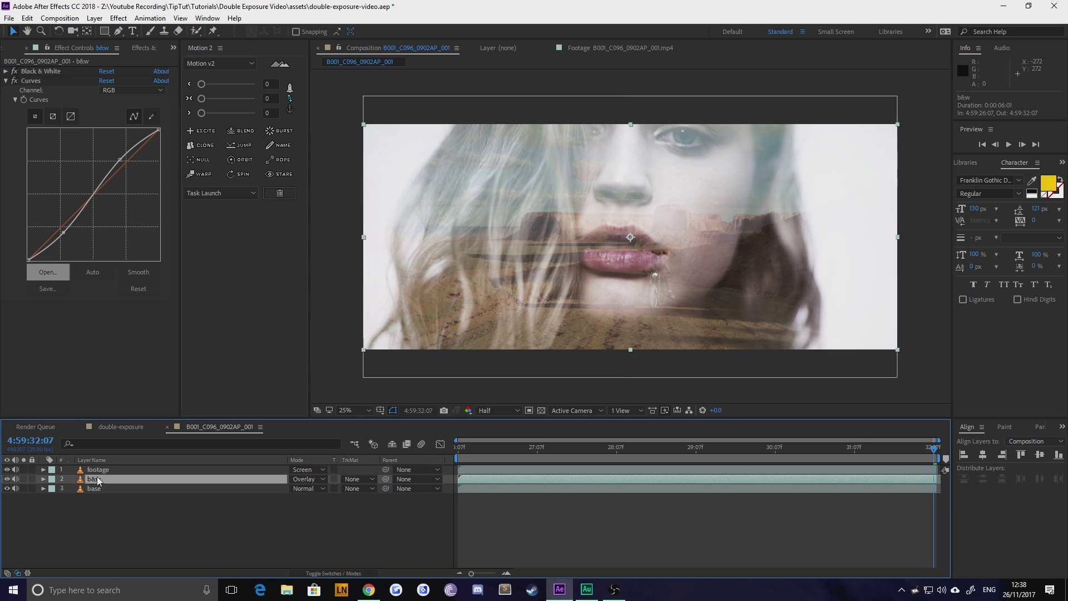
{"action": "left_click_drag", "start_coordinate": [120, 160], "coordinate": [124, 163]}
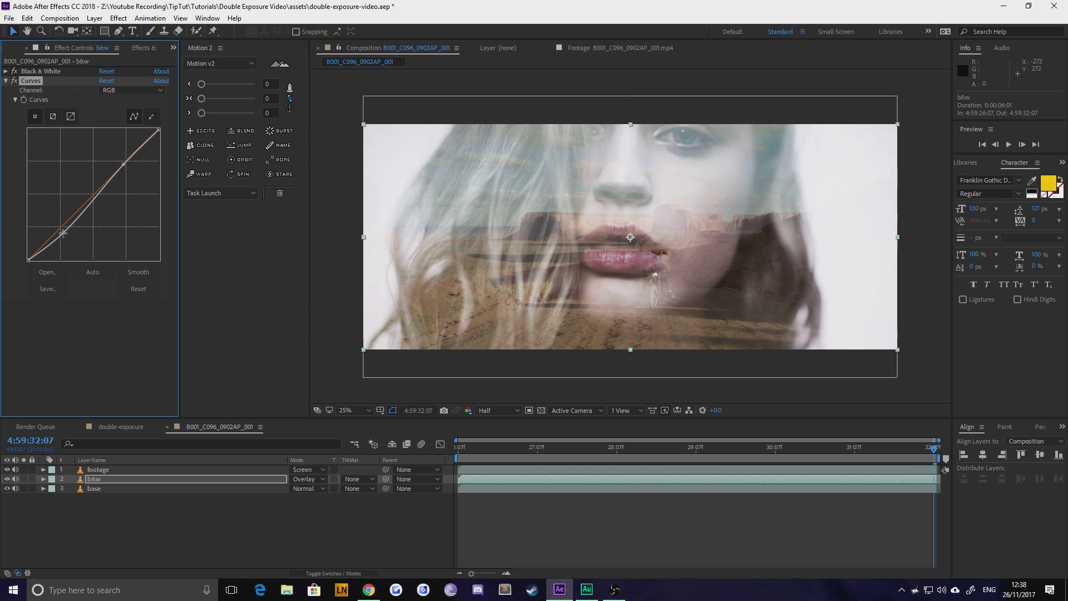
{"action": "left_click_drag", "start_coordinate": [63, 233], "coordinate": [61, 228]}
{"action": "left_click", "coordinate": [133, 117]}
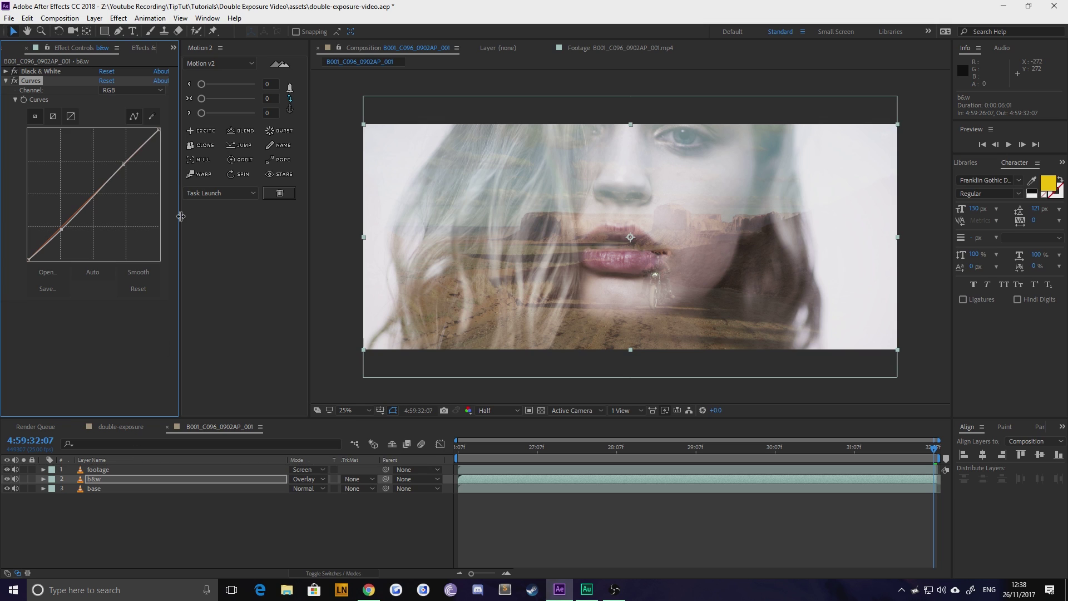
Lower base's Input White to 205.3, set b&w opacity to 75%, and return to the start
{"action": "left_click", "coordinate": [131, 488]}
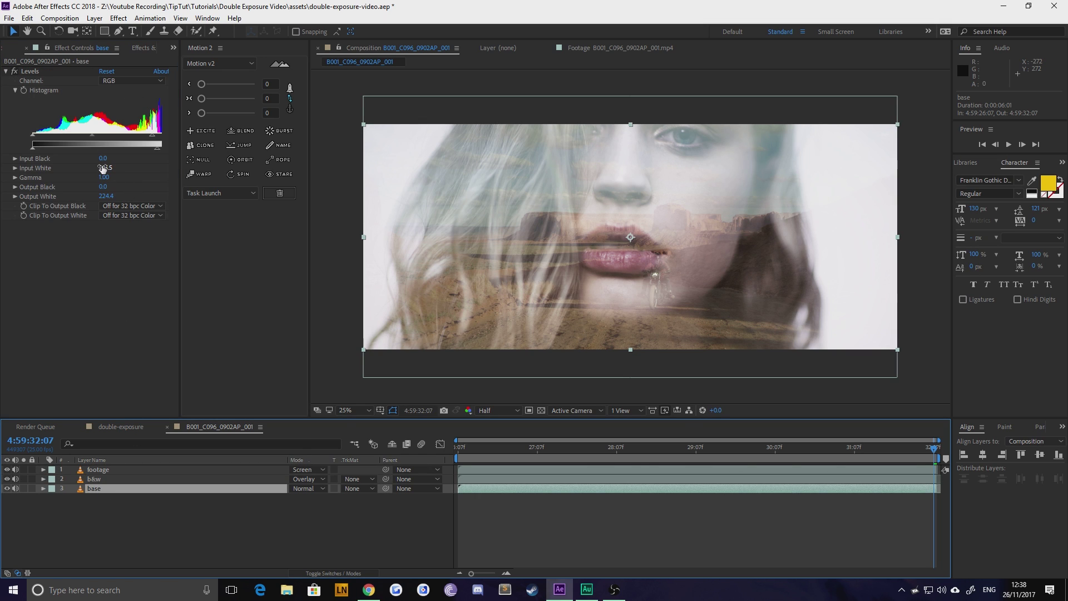
{"action": "left_click_drag", "start_coordinate": [101, 167], "coordinate": [89, 167]}
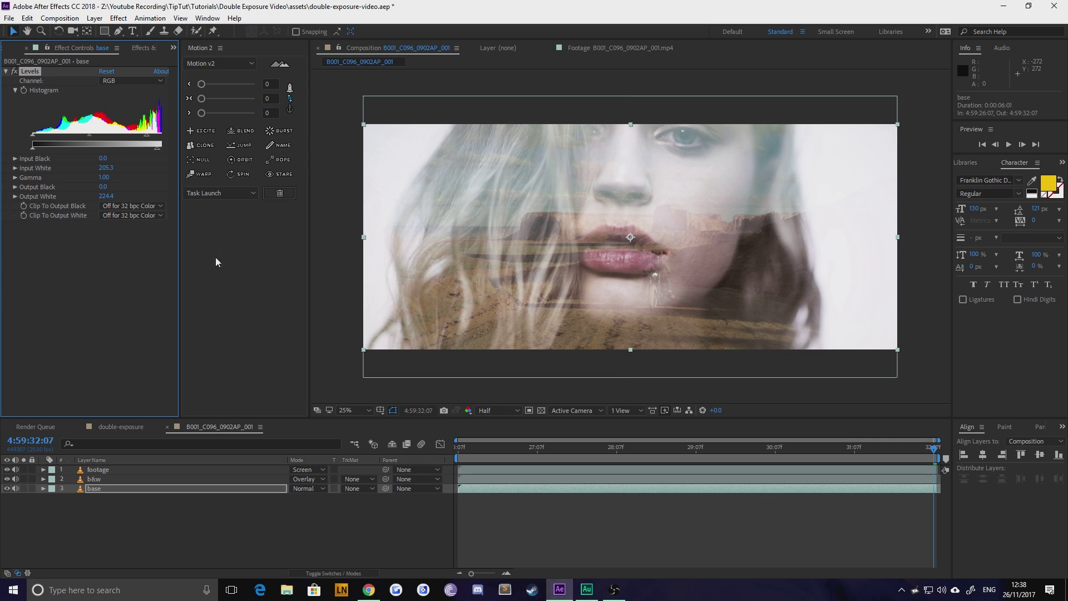
{"action": "left_click", "coordinate": [94, 480]}
{"action": "key", "text": "t"}
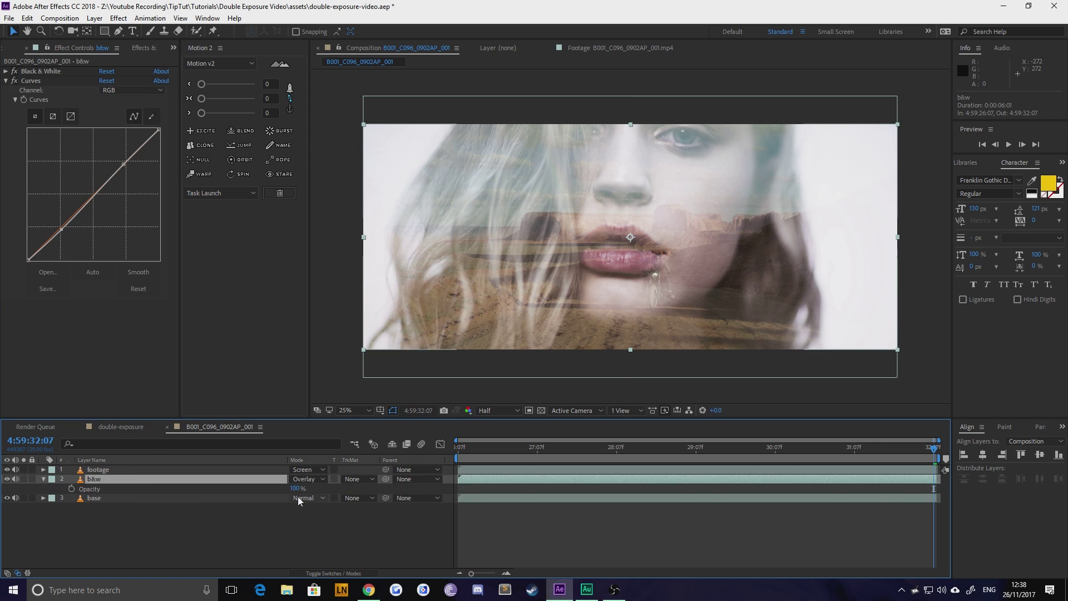
{"action": "left_click", "coordinate": [299, 489]}
{"action": "type", "text": "75"}
{"action": "key", "text": "Return"}
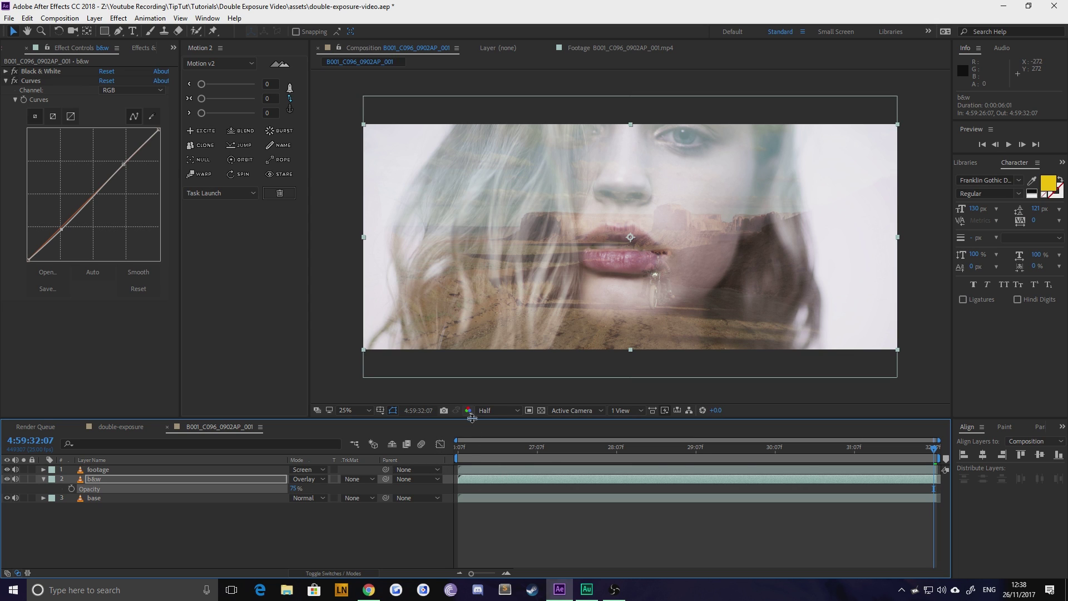
{"action": "left_click_drag", "start_coordinate": [473, 455], "coordinate": [432, 454]}
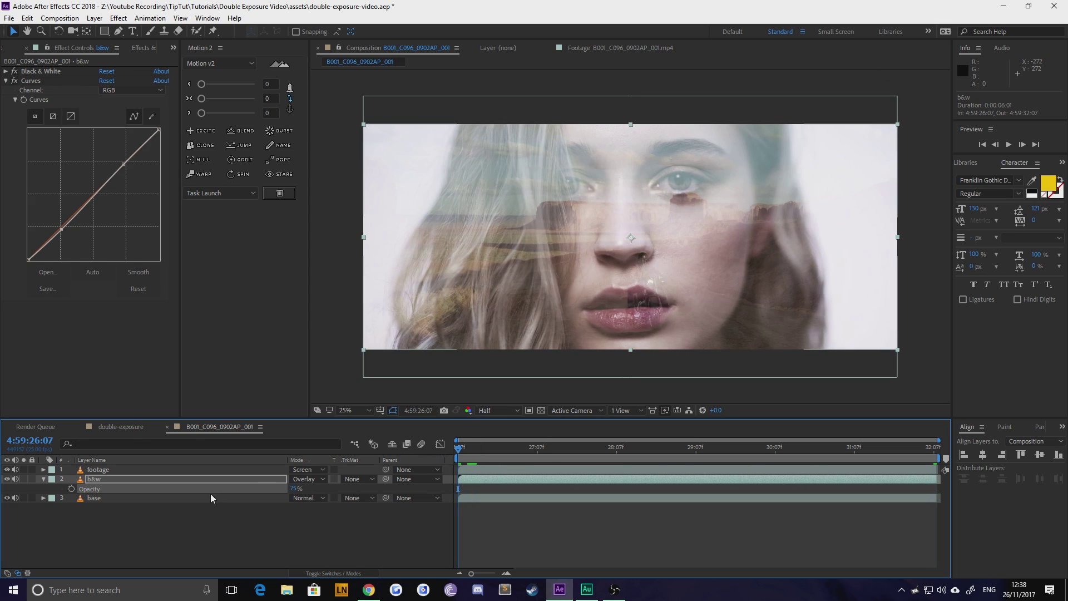
{"action": "left_click", "coordinate": [102, 469]}
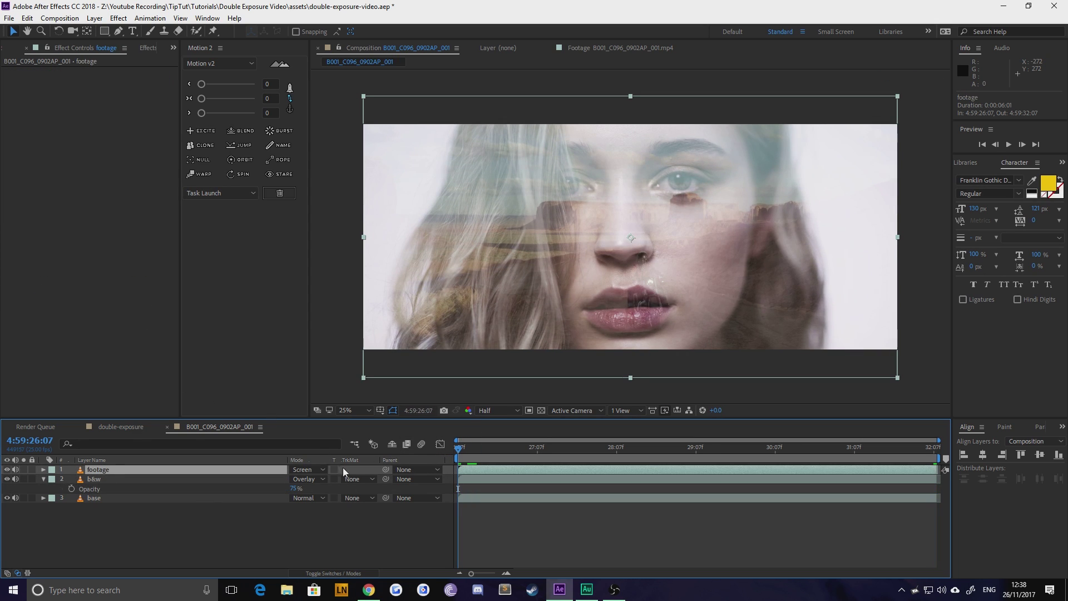
{"action": "left_click", "coordinate": [319, 470]}
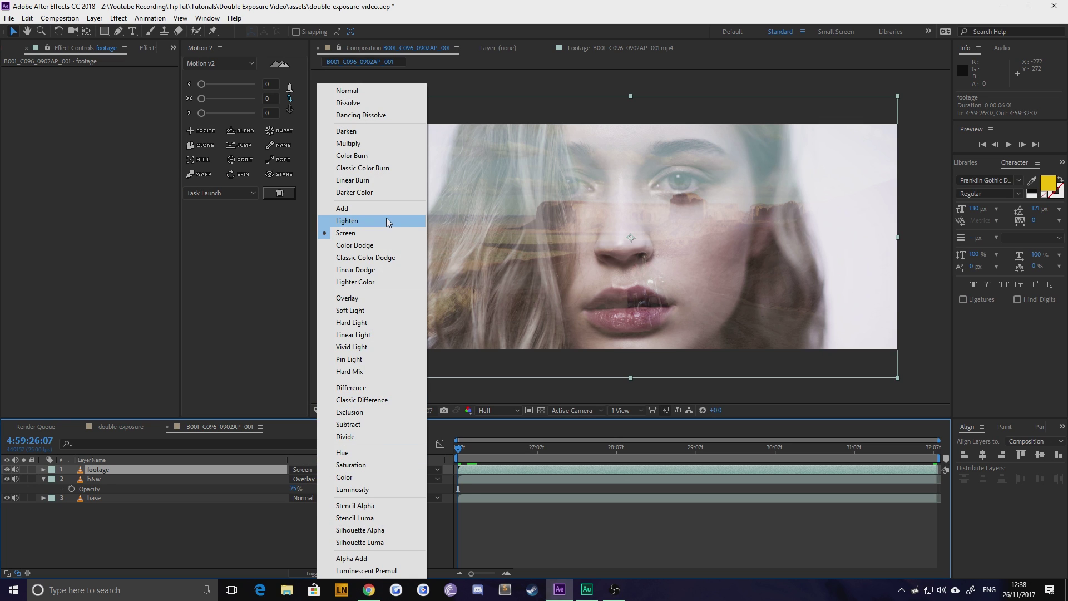
{"action": "left_click", "coordinate": [362, 298]}
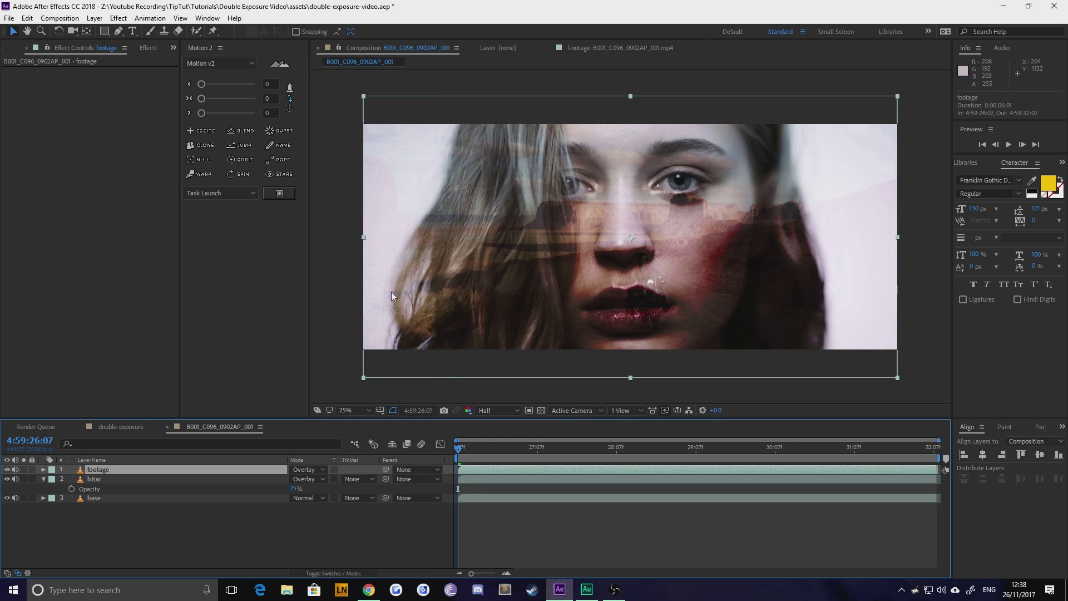
{"action": "left_click_drag", "start_coordinate": [458, 449], "coordinate": [772, 465]}
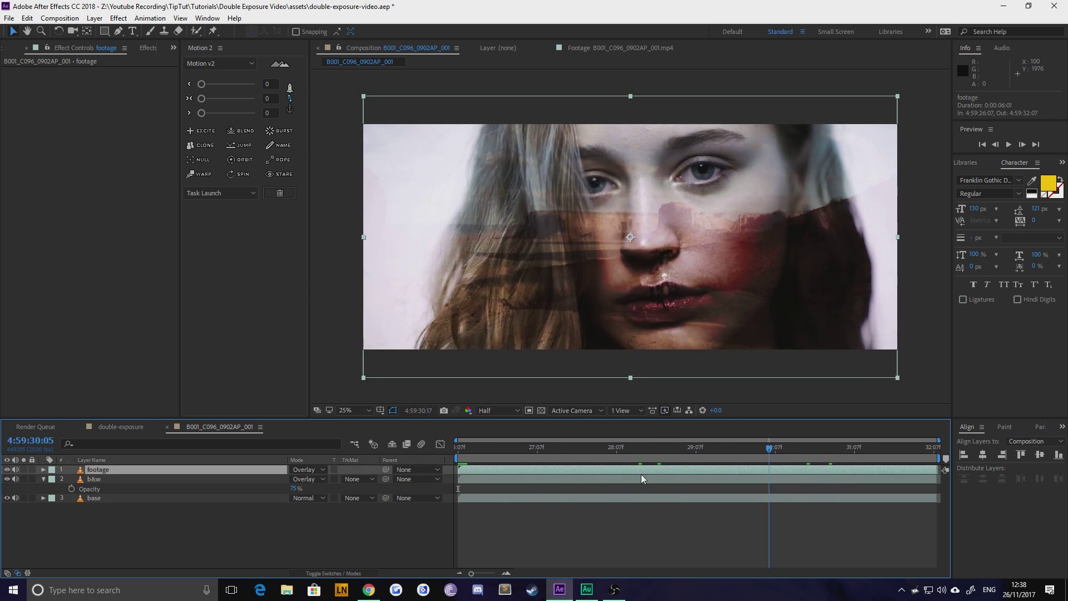
{"action": "key", "text": "space"}
{"action": "key", "text": "space"}
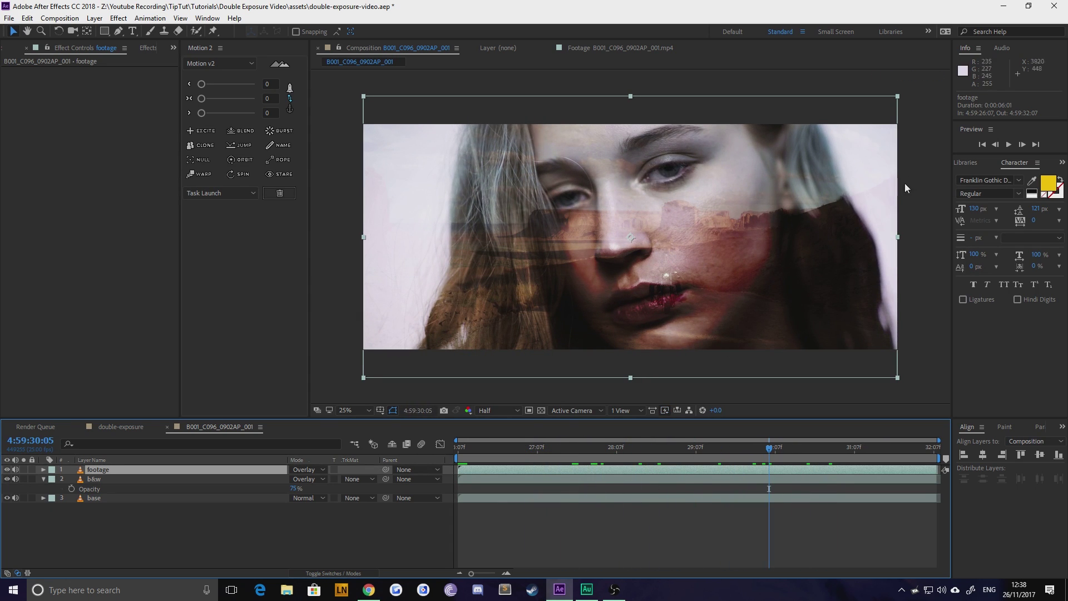
{"action": "left_click", "coordinate": [306, 470]}
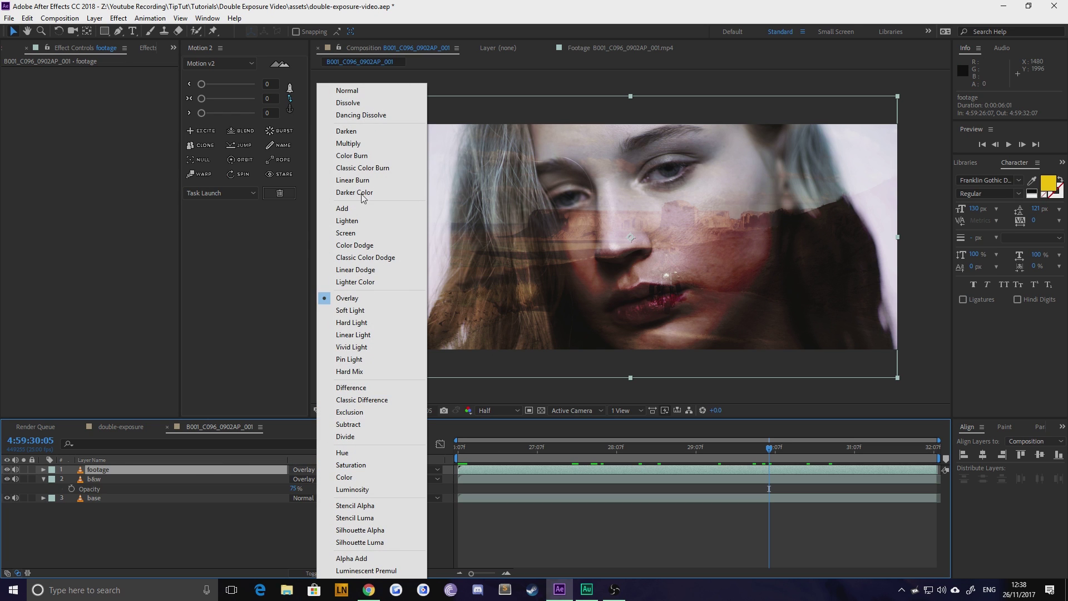
{"action": "left_click", "coordinate": [351, 234]}
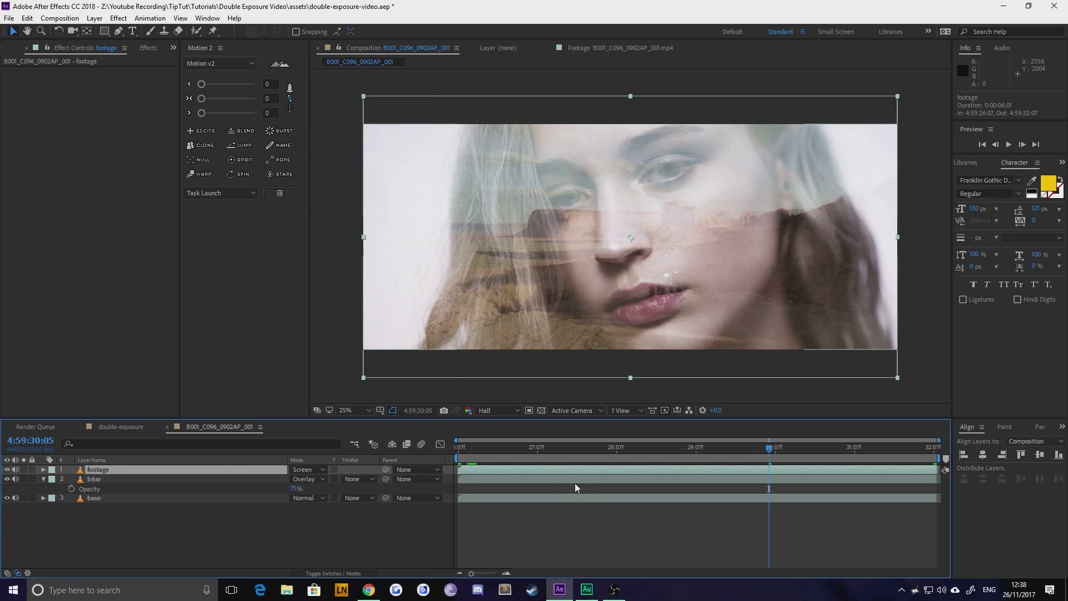
{"action": "left_click_drag", "start_coordinate": [550, 448], "coordinate": [791, 447]}
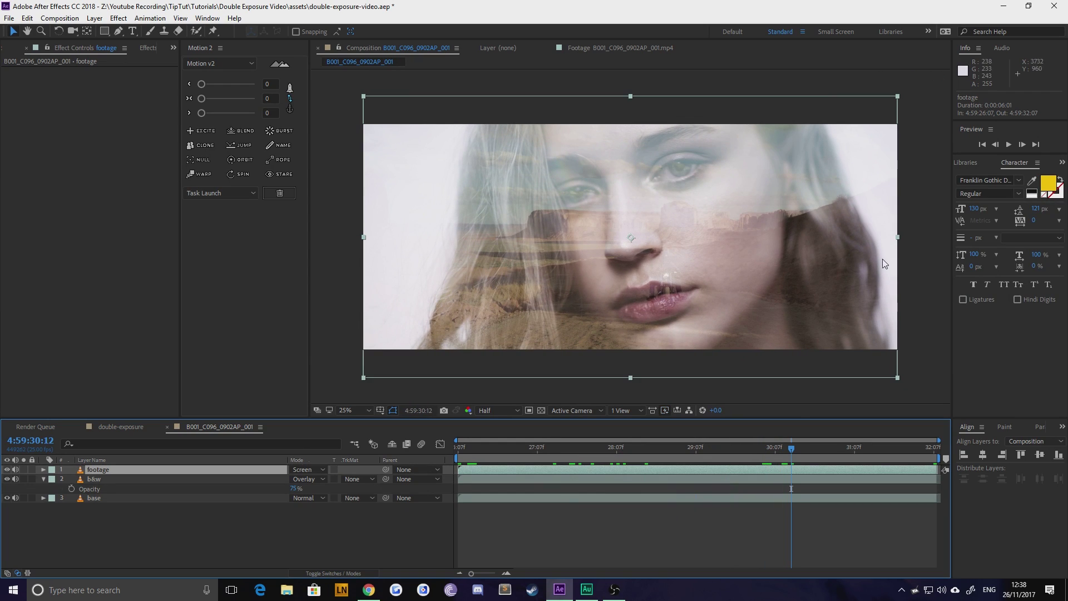
Tune base's Levels to Input White 220.6 and Output White 244.8, checking another frame
{"action": "left_click", "coordinate": [95, 498]}
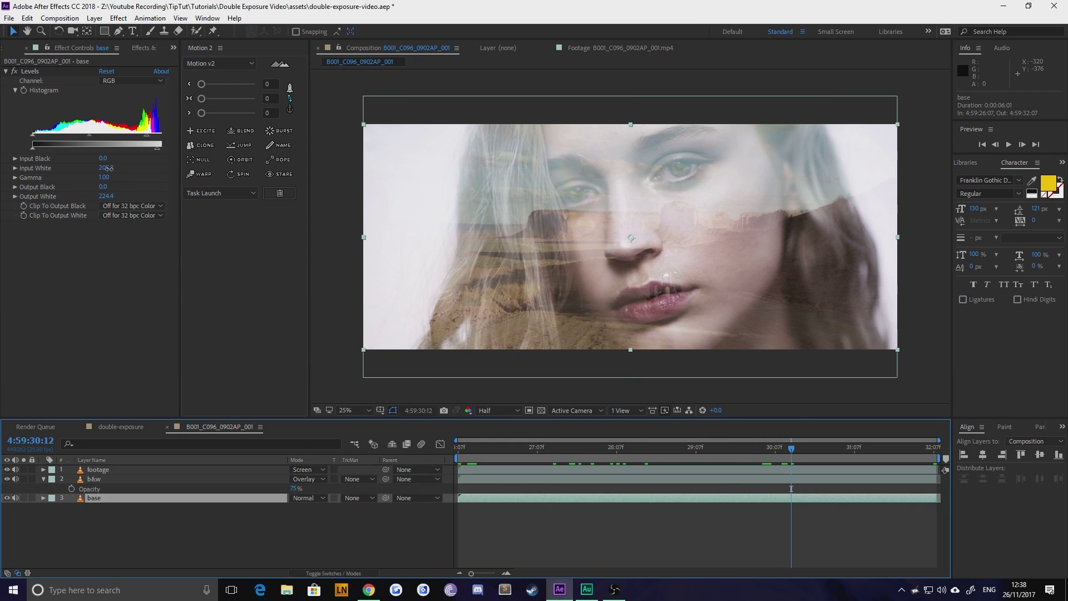
{"action": "left_click_drag", "start_coordinate": [108, 168], "coordinate": [103, 170]}
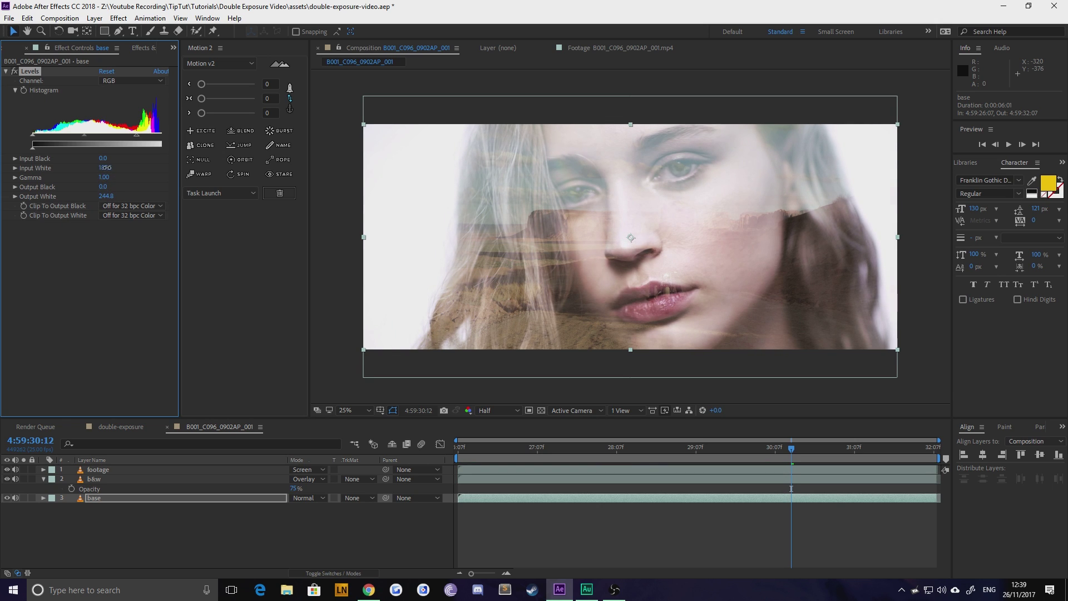
{"action": "left_click_drag", "start_coordinate": [104, 168], "coordinate": [106, 167]}
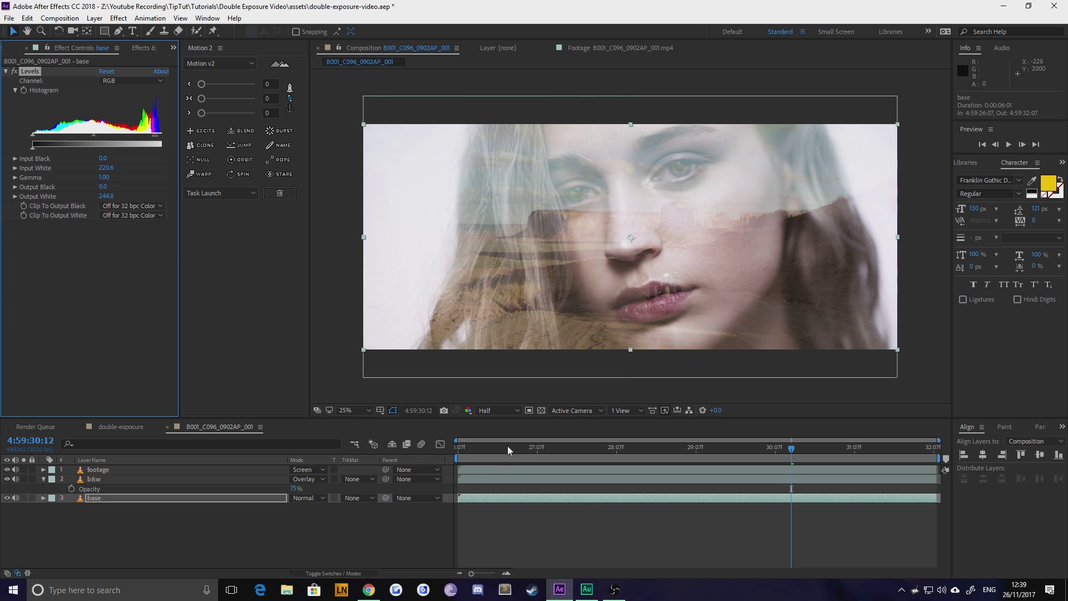
{"action": "left_click_drag", "start_coordinate": [507, 446], "coordinate": [610, 447]}
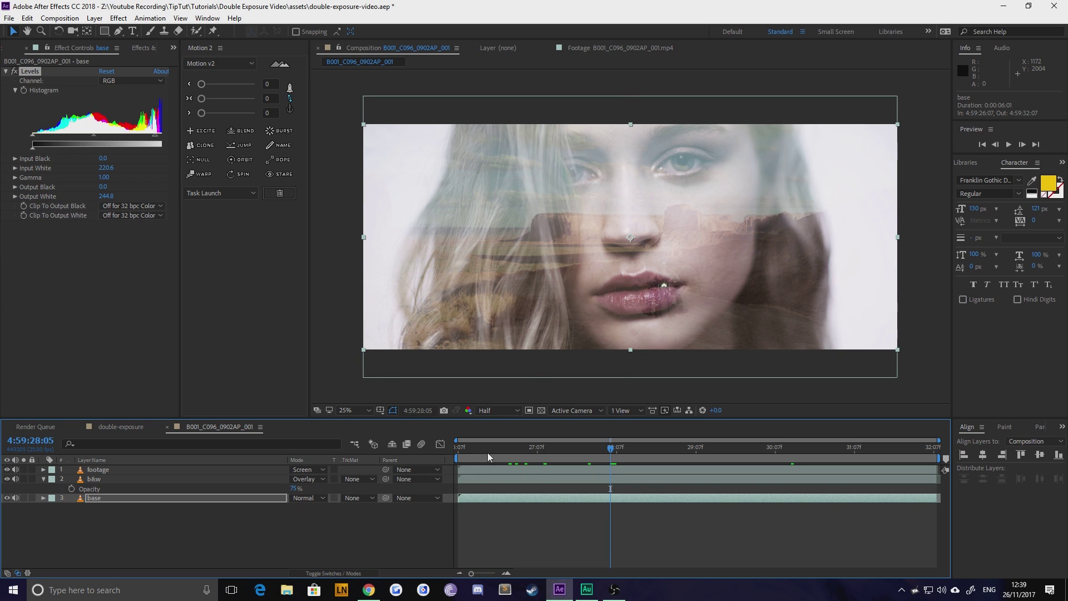
Scale the motorbike footage to 150% and drag it down-right over her hair
{"action": "key", "text": "Home"}
{"action": "left_click", "coordinate": [125, 526]}
{"action": "left_click", "coordinate": [101, 469]}
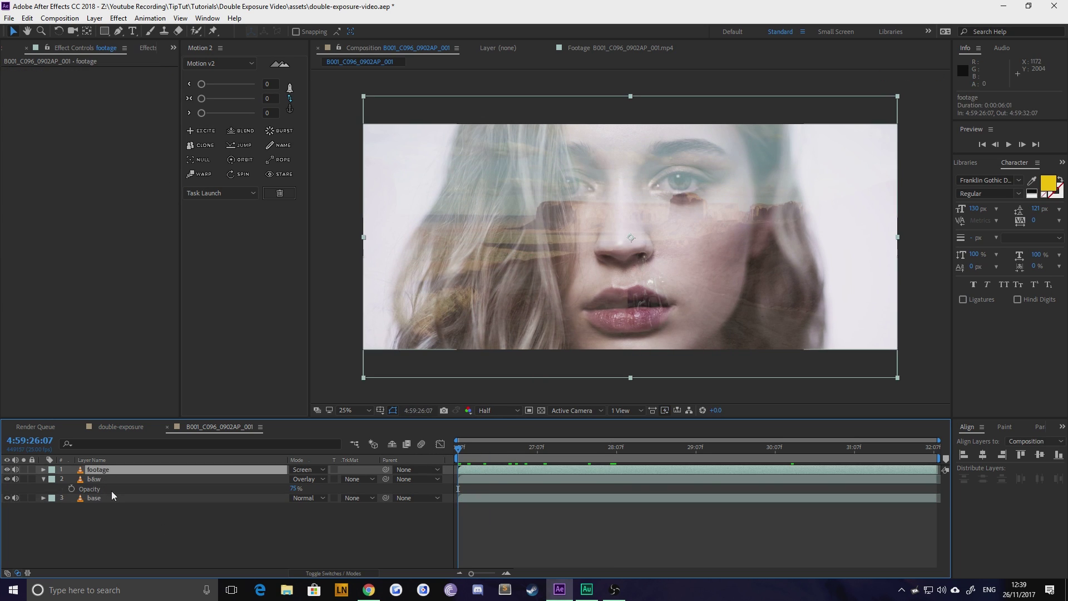
{"action": "key", "text": "s"}
{"action": "left_click", "coordinate": [310, 479]}
{"action": "type", "text": "150"}
{"action": "key", "text": "Return"}
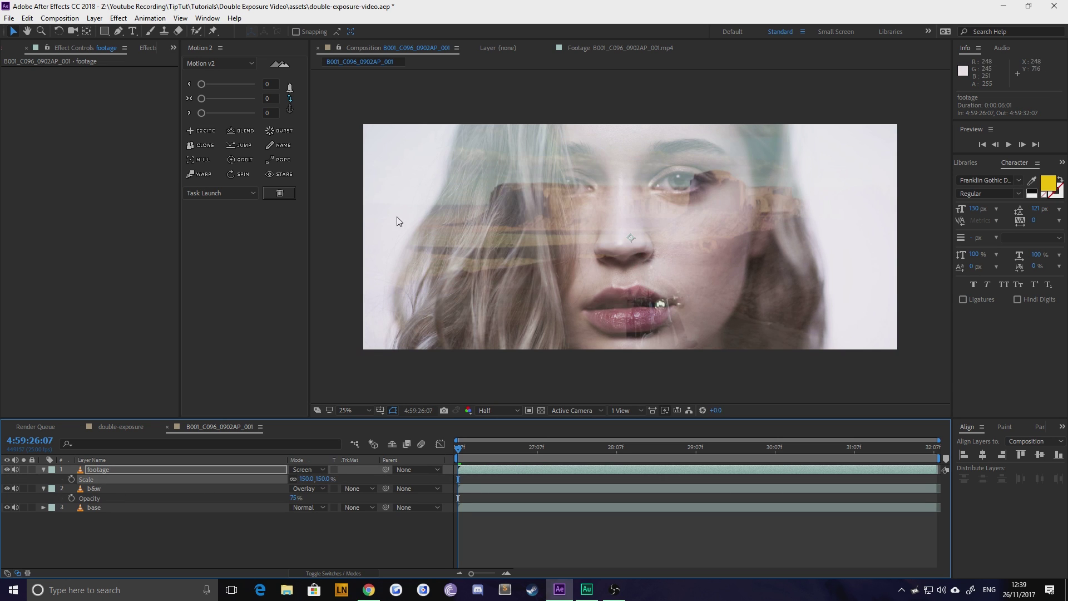
{"action": "left_click_drag", "start_coordinate": [398, 186], "coordinate": [477, 197]}
{"action": "left_click_drag", "start_coordinate": [454, 255], "coordinate": [457, 328]}
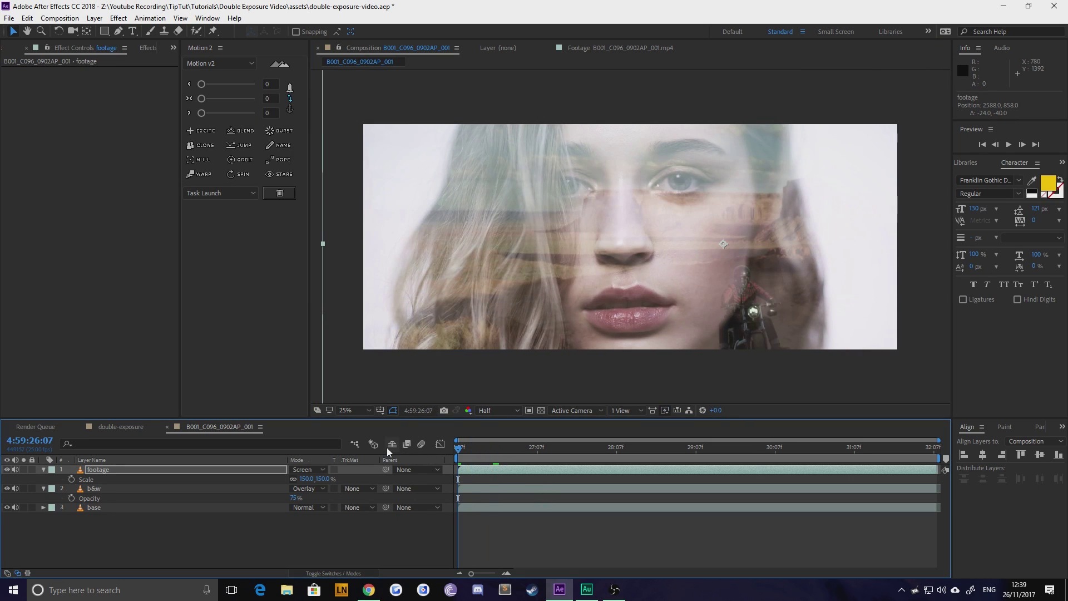
{"action": "key", "text": "space"}
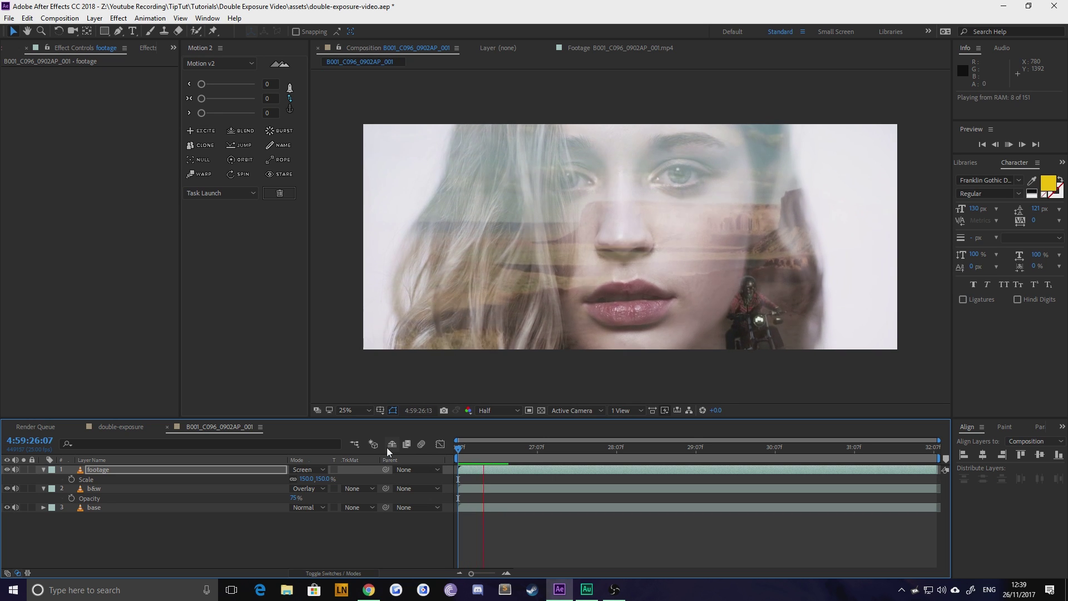